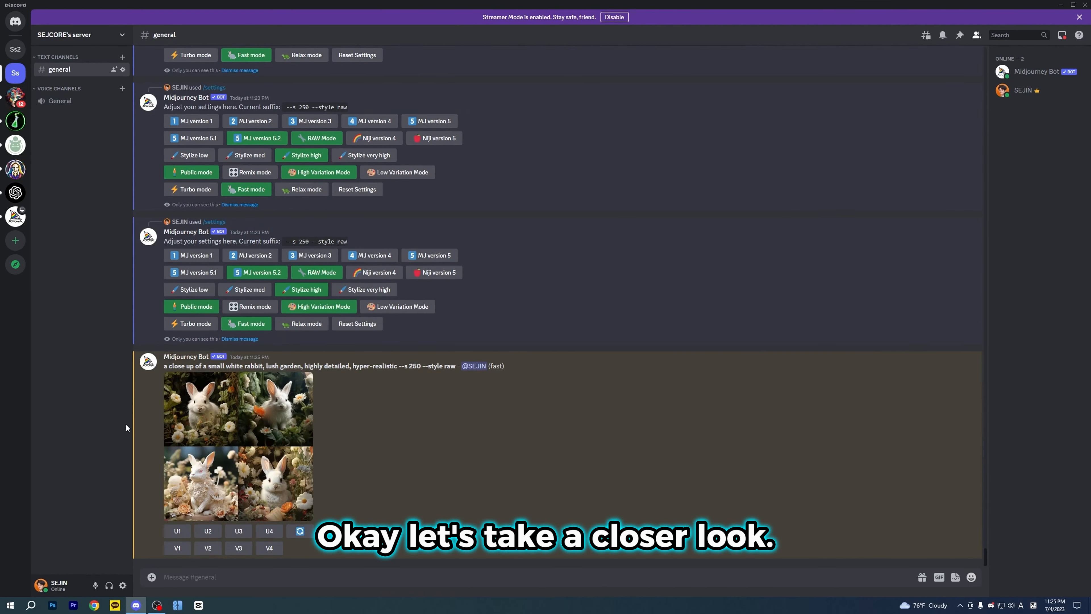
Enlarge the four-image white rabbit grid to compare the results, close the preview, and upscale image 1
{"action": "left_click", "coordinate": [205, 455]}
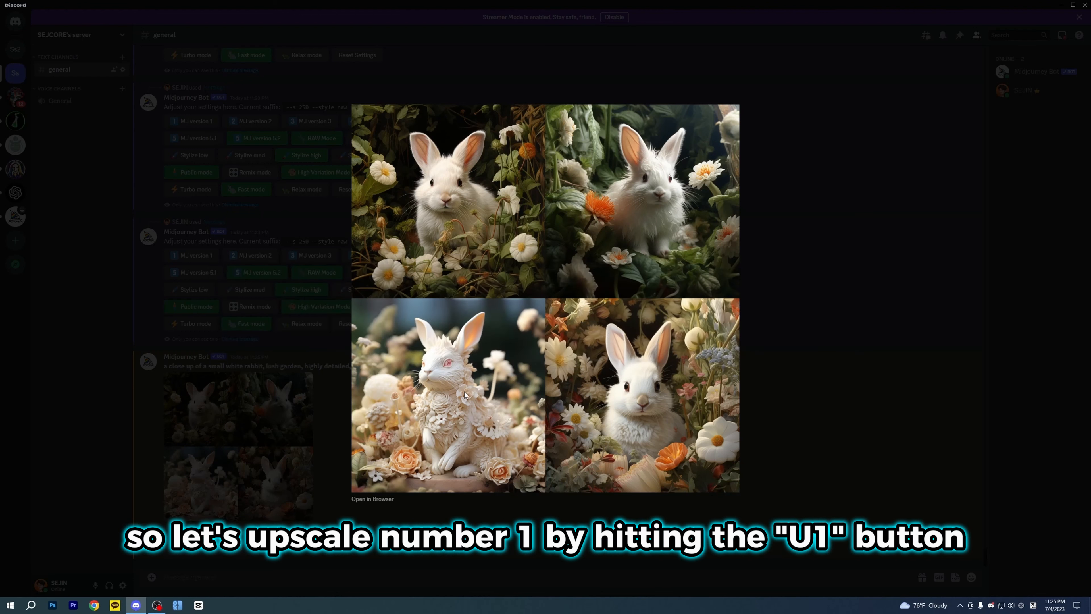
{"action": "key", "text": "Escape"}
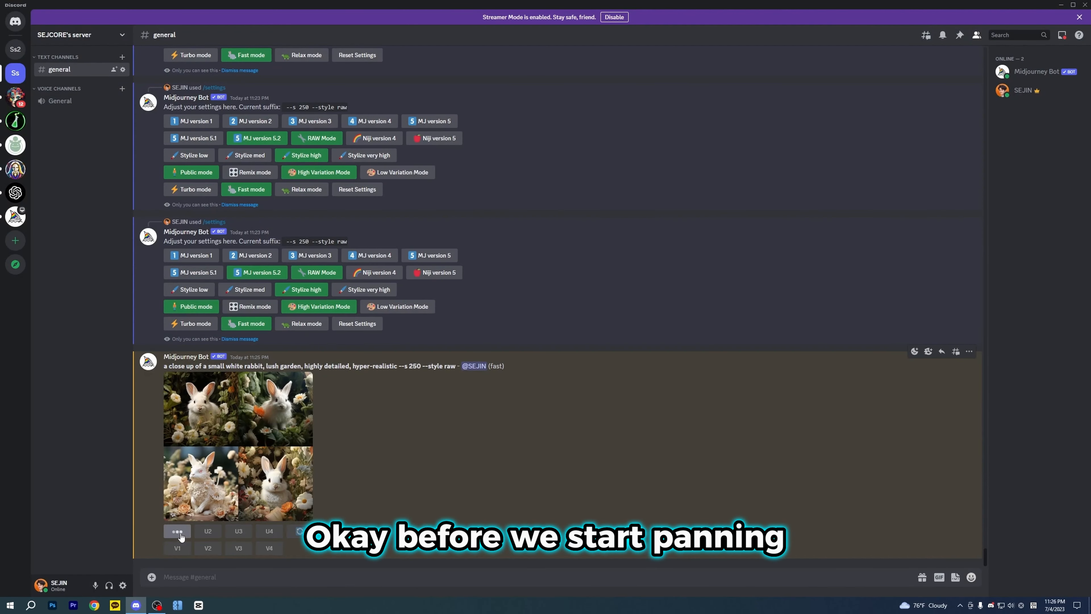
{"action": "left_click", "coordinate": [178, 533]}
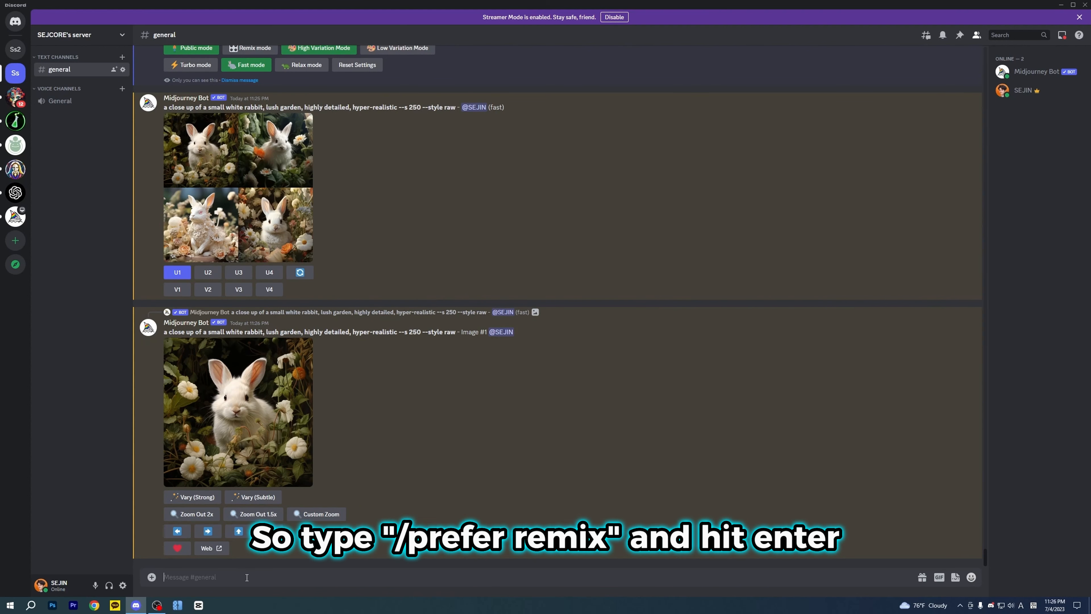
Run the /prefer remix command to toggle Midjourney's remix mode
{"action": "type", "text": "/prefrer"}
{"action": "key", "text": "BackSpace"}
{"action": "key", "text": "BackSpace"}
{"action": "type", "text": "er remix"}
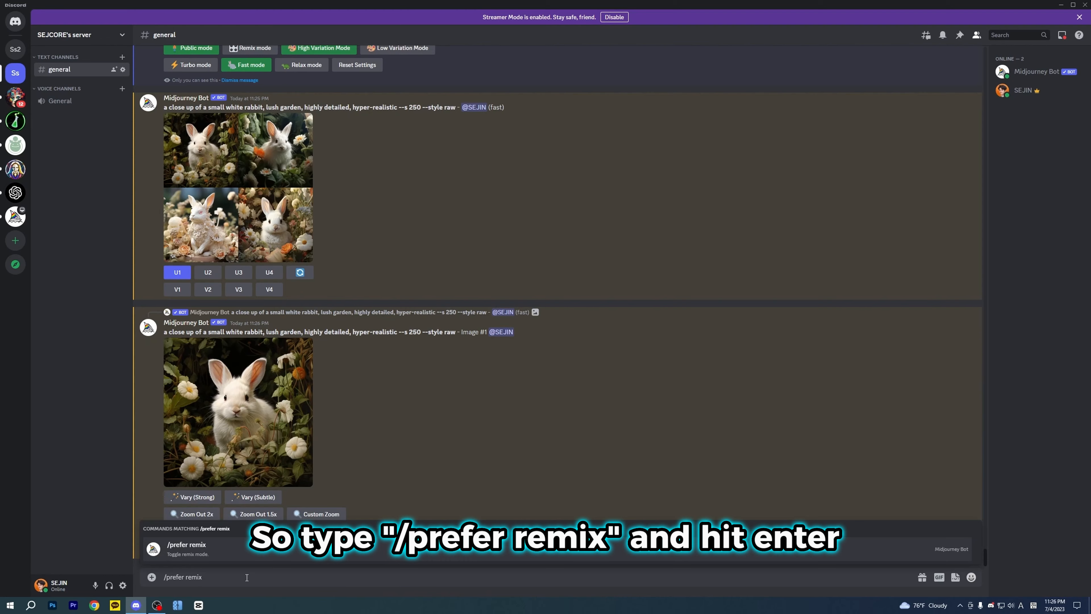
{"action": "key", "text": "Return"}
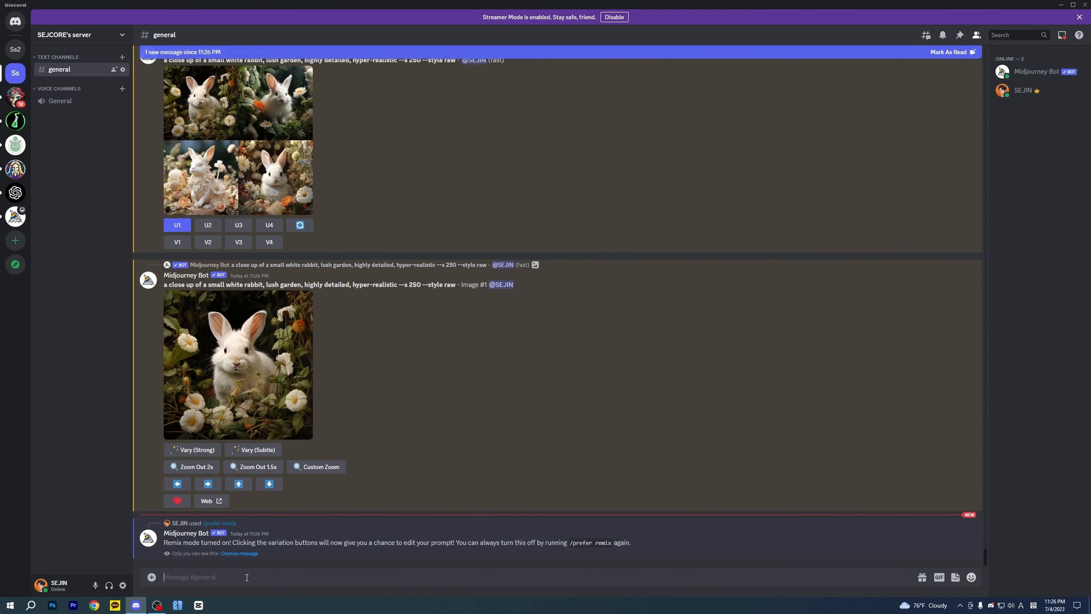
Pan the upscaled rabbit image down, removing "a close up of" from the start of the prompt, and submit it
{"action": "left_click", "coordinate": [269, 485]}
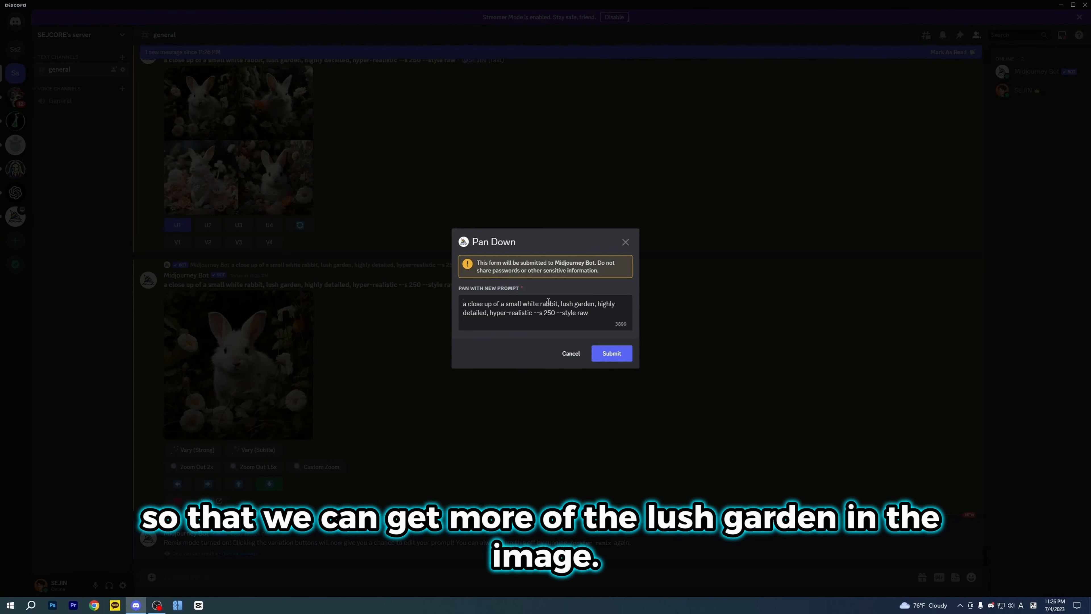
{"action": "left_click_drag", "start_coordinate": [500, 304], "coordinate": [410, 303]}
{"action": "key", "text": "BackSpace"}
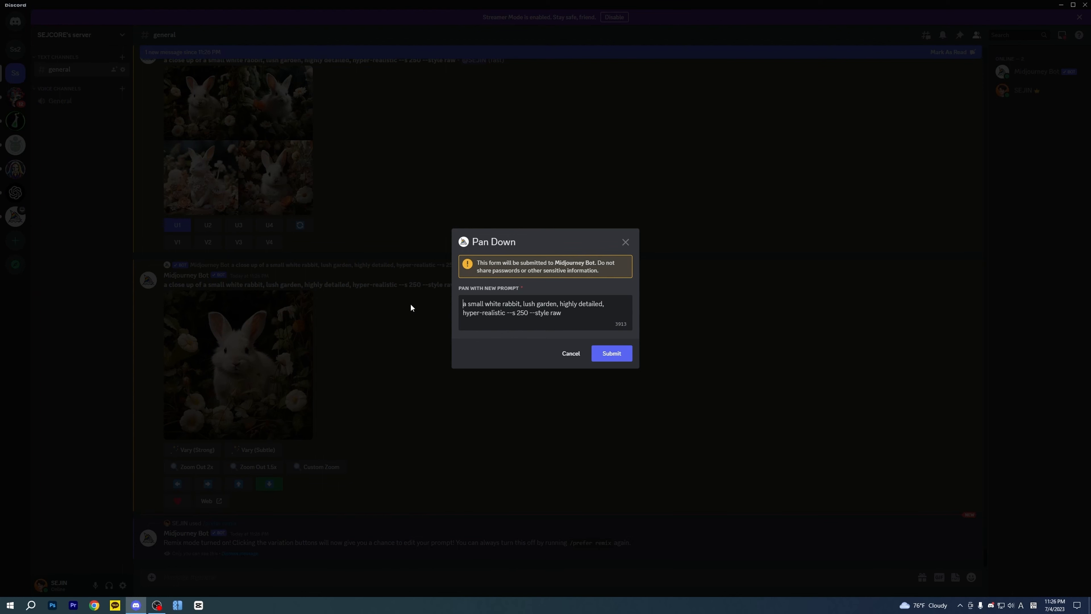
{"action": "left_click", "coordinate": [609, 353]}
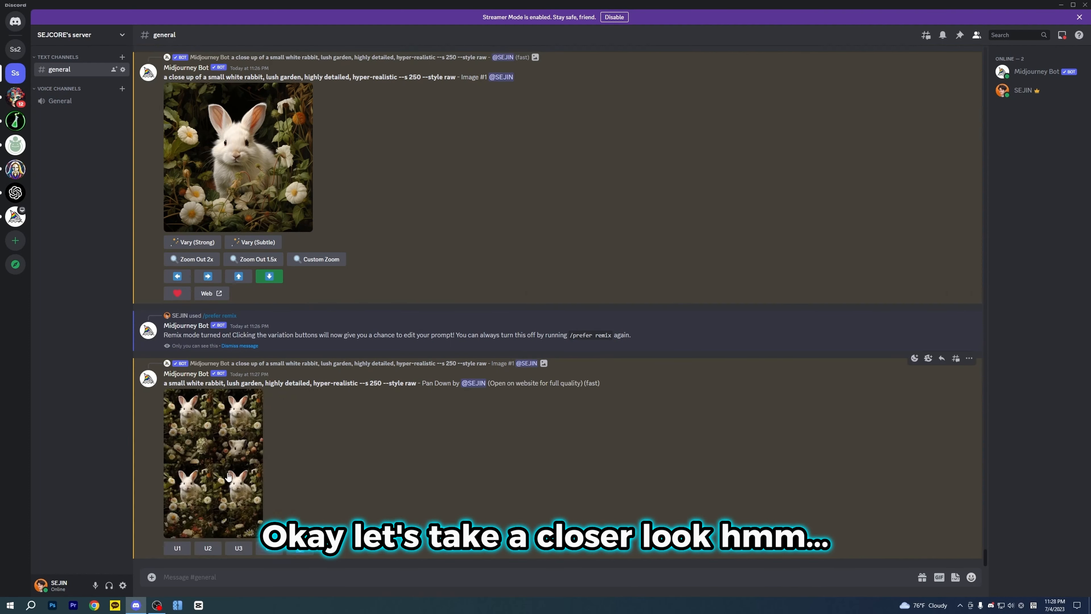
Enlarge the pan-down grid of the lush garden rabbit to compare the results, and upscale image 3
{"action": "left_click", "coordinate": [231, 450]}
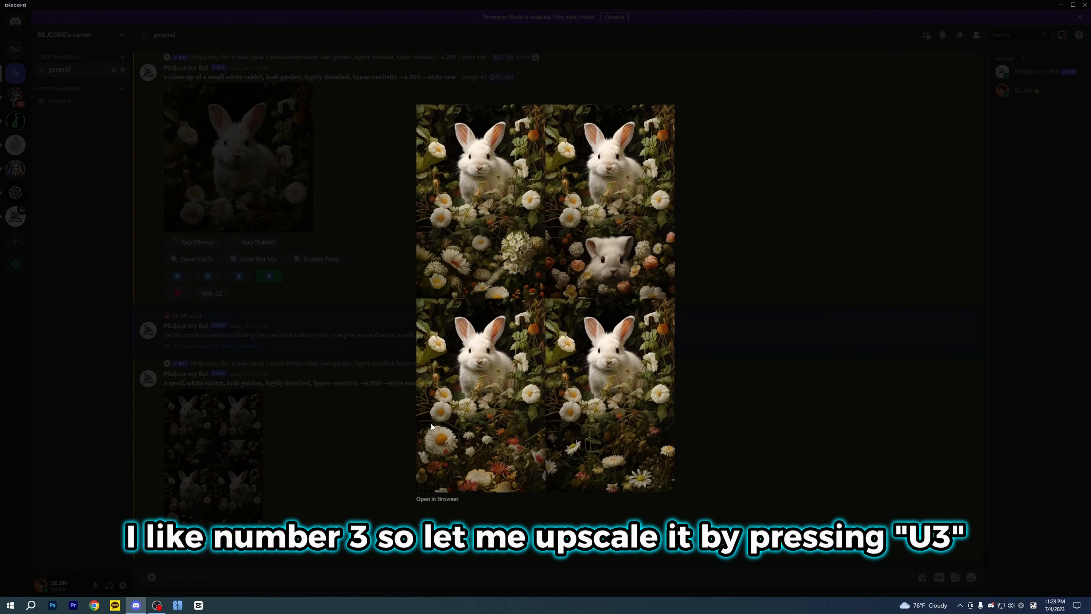
{"action": "left_click", "coordinate": [356, 455]}
{"action": "left_click", "coordinate": [238, 553]}
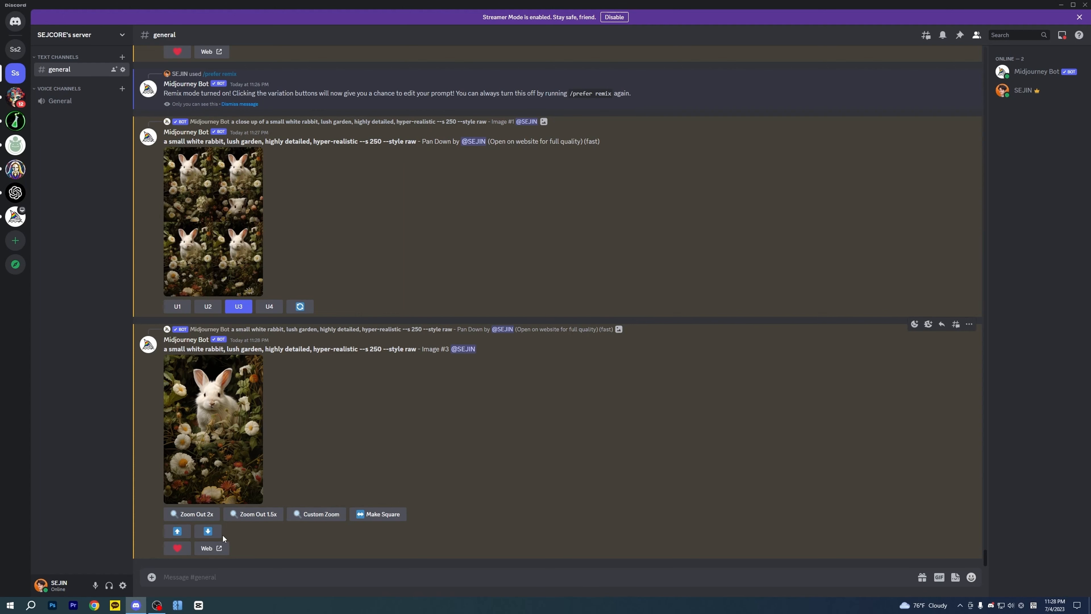
Pan the upscaled garden image down again, replacing "lush garden" with "enchanted forest" in the prompt, and submit it
{"action": "left_click", "coordinate": [208, 532]}
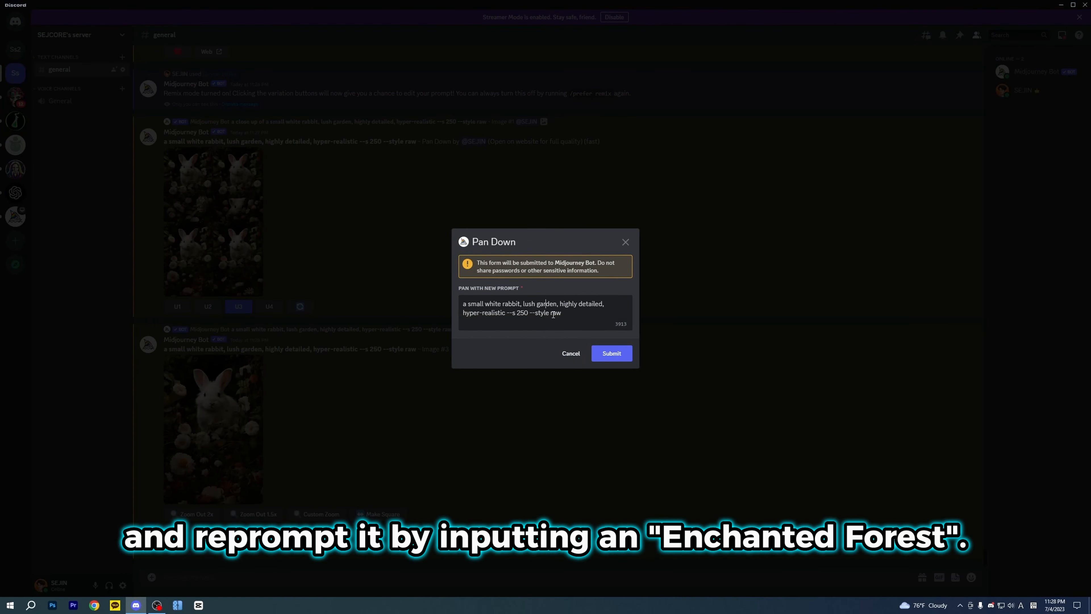
{"action": "key", "text": "Right"}
{"action": "key", "text": "Right"}
{"action": "key", "text": "Right"}
{"action": "key", "text": "BackSpace"}
{"action": "key", "text": "BackSpace"}
{"action": "key", "text": "BackSpace"}
{"action": "key", "text": "BackSpace"}
{"action": "key", "text": "BackSpace"}
{"action": "key", "text": "BackSpace"}
{"action": "key", "text": "BackSpace"}
{"action": "key", "text": "BackSpace"}
{"action": "key", "text": "BackSpace"}
{"action": "key", "text": "BackSpace"}
{"action": "key", "text": "BackSpace"}
{"action": "type", "text": "enchanted forest"}
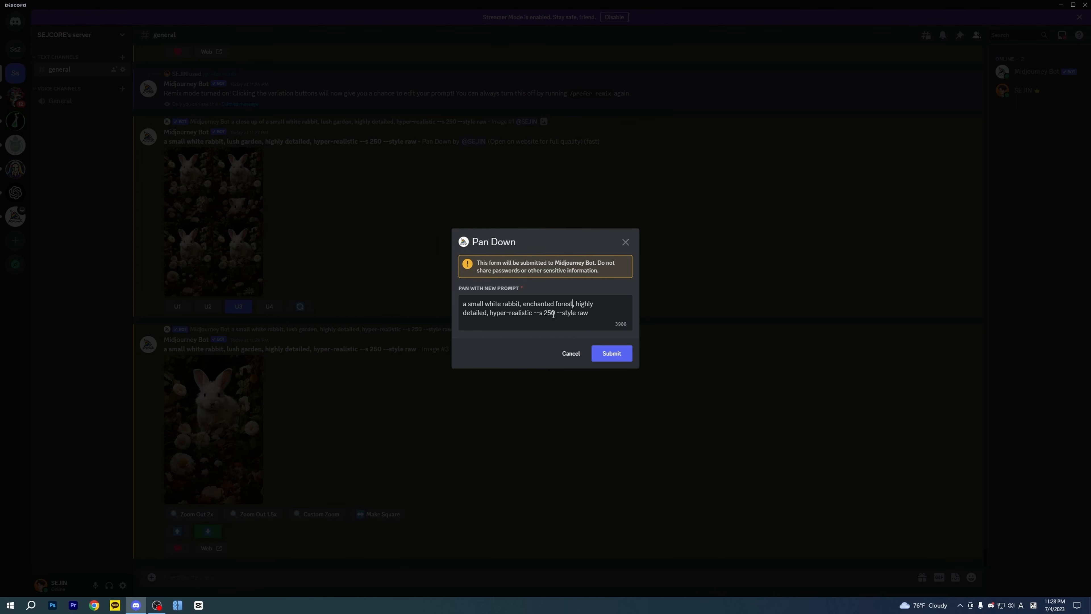
{"action": "left_click", "coordinate": [609, 354]}
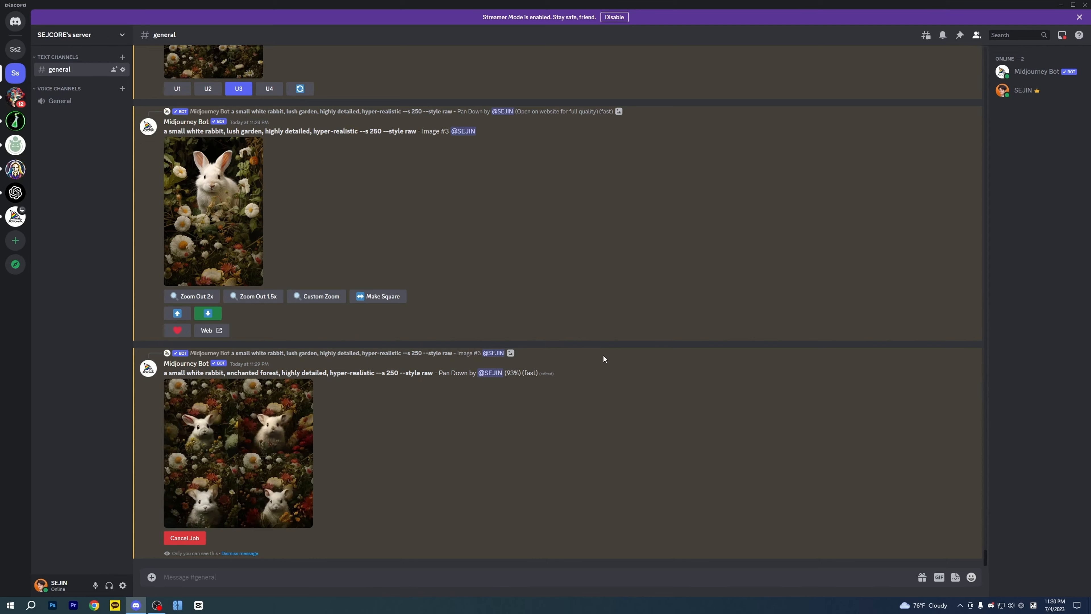
Enlarge the enchanted forest pan-down grid to compare the results, and upscale image 1
{"action": "left_click", "coordinate": [195, 437]}
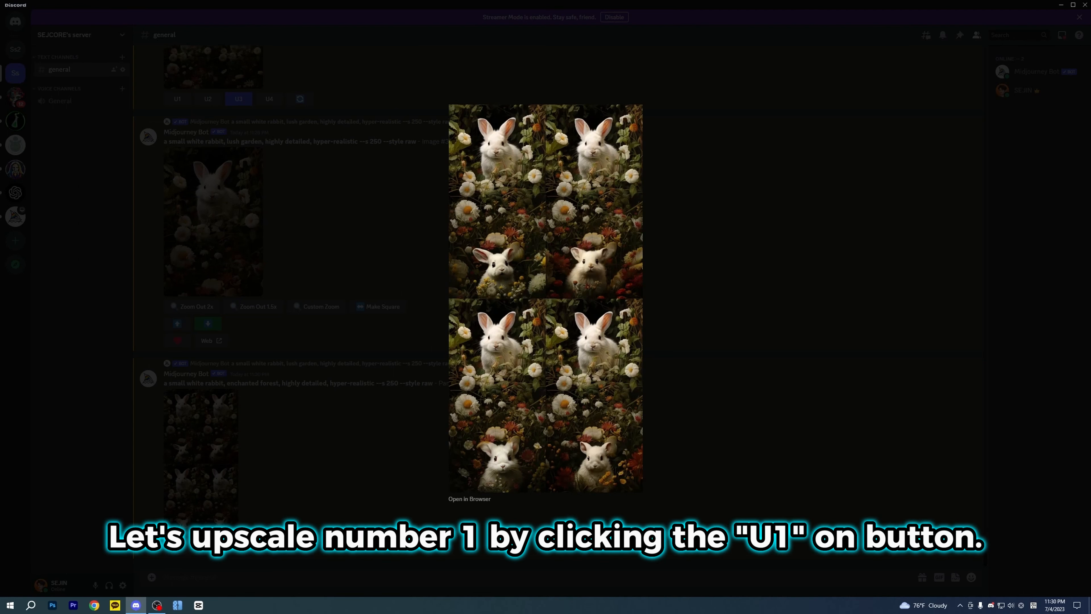
{"action": "left_click", "coordinate": [339, 495]}
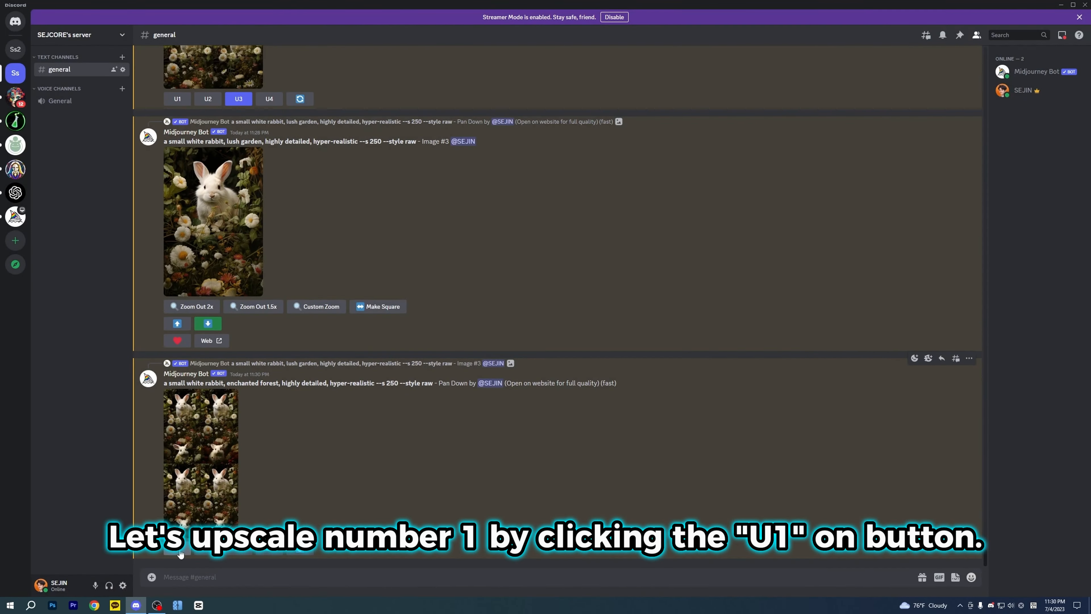
{"action": "left_click", "coordinate": [179, 551]}
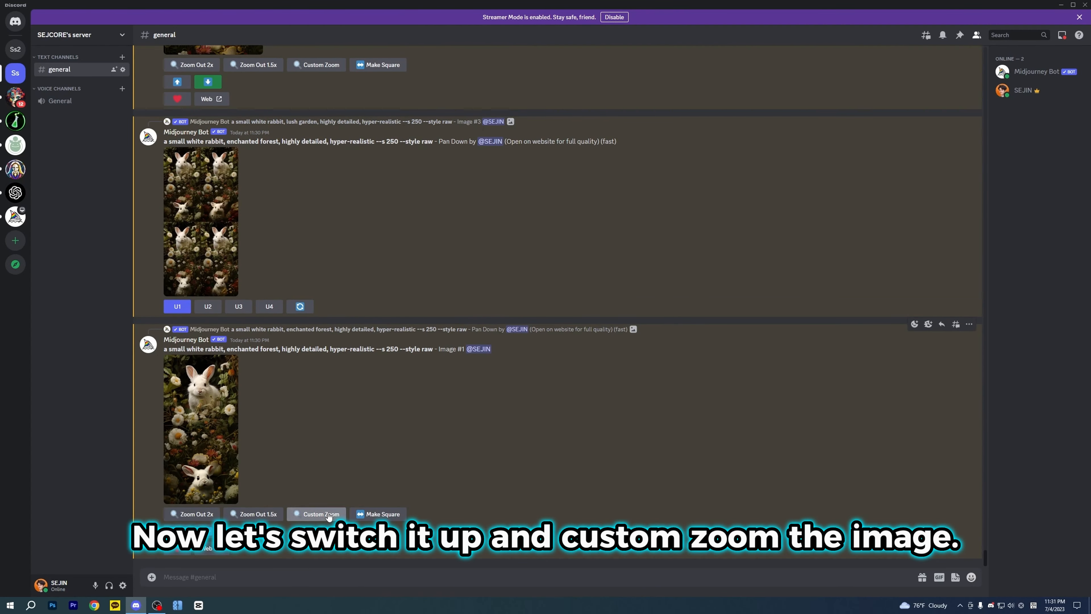
Apply a custom zoom to the tall two-rabbit image, removing "a small white rabbit," from the prompt and setting --zoom to 1.5
{"action": "left_click", "coordinate": [330, 515]}
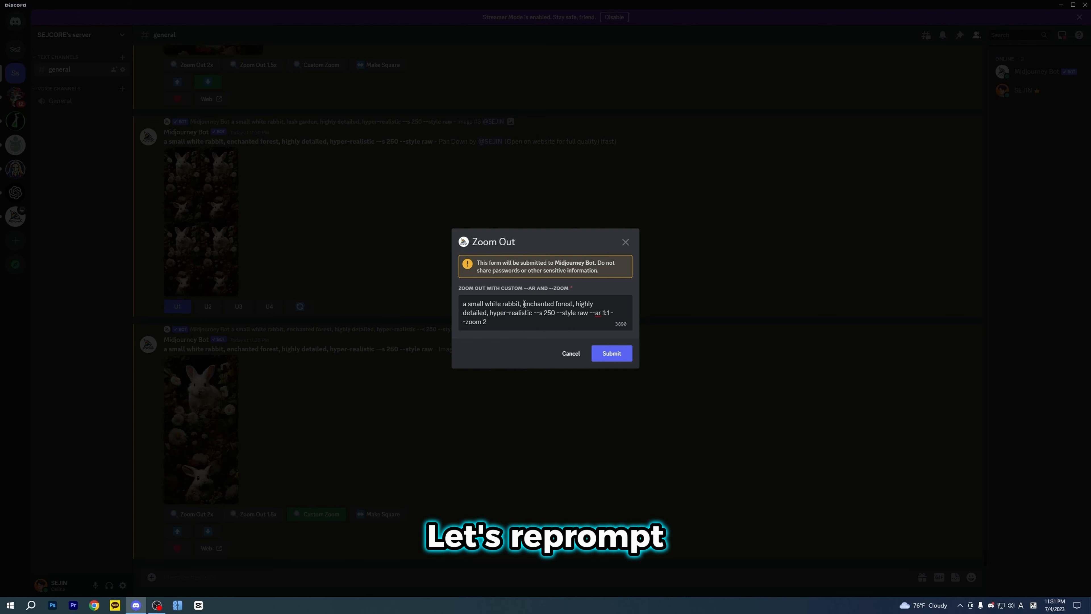
{"action": "left_click_drag", "start_coordinate": [524, 303], "coordinate": [434, 311]}
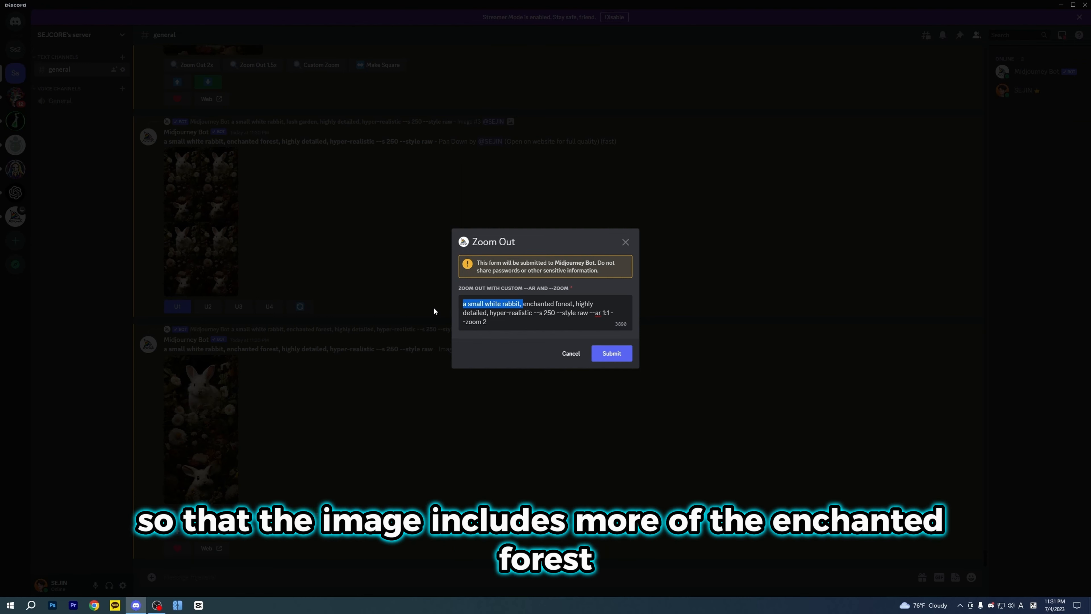
{"action": "key", "text": "BackSpace"}
{"action": "key", "text": "ctrl+End"}
{"action": "key", "text": "BackSpace"}
{"action": "type", "text": "1.5"}
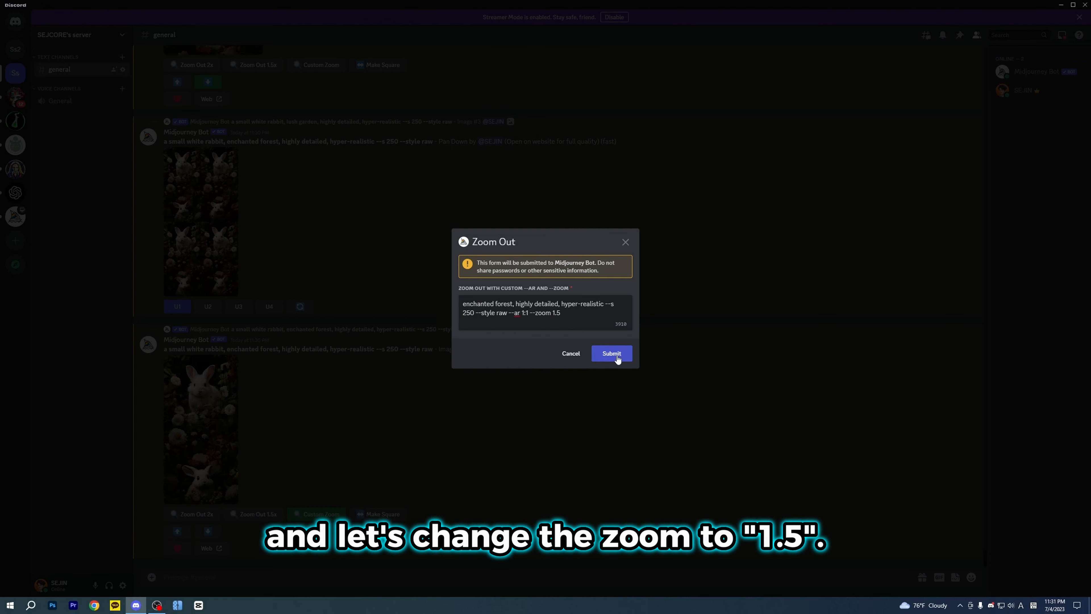
{"action": "left_click", "coordinate": [615, 358]}
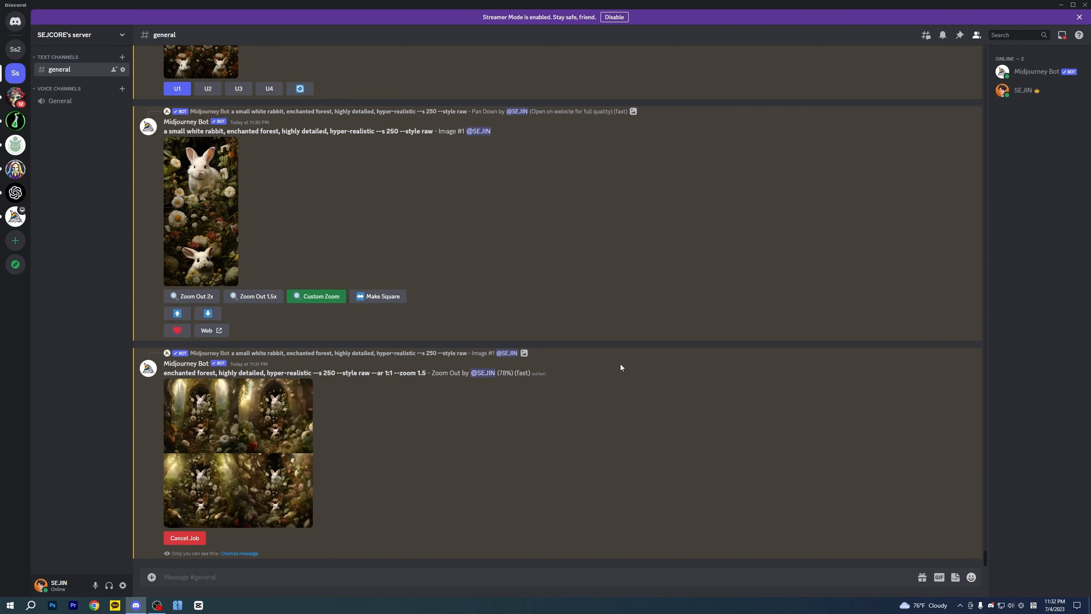
Enlarge the zoomed-out enchanted forest grid to compare the results, and upscale image 2
{"action": "left_click", "coordinate": [212, 444]}
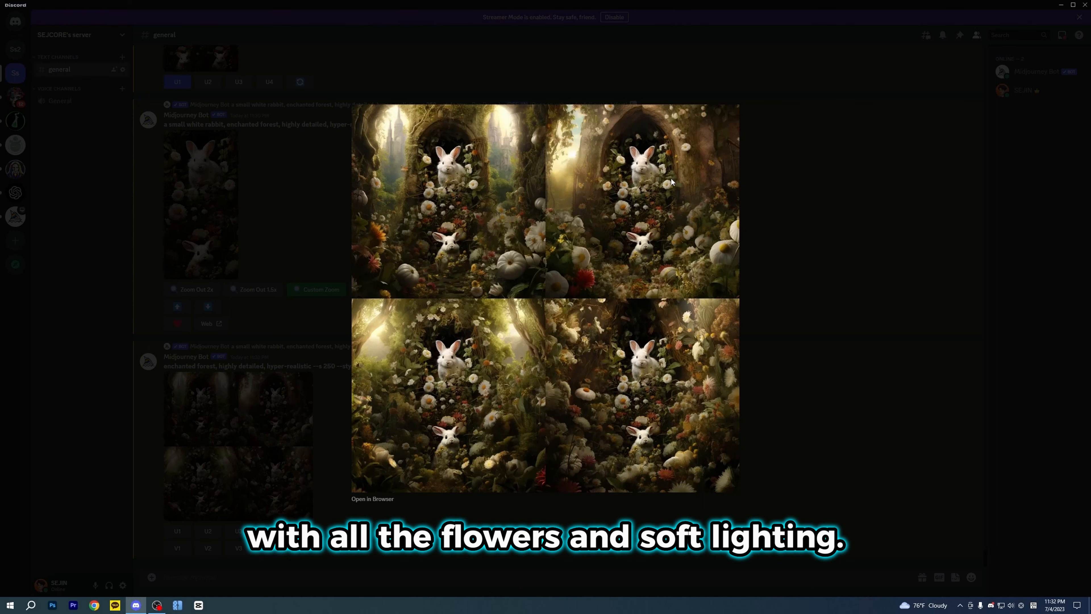
{"action": "left_click", "coordinate": [810, 315]}
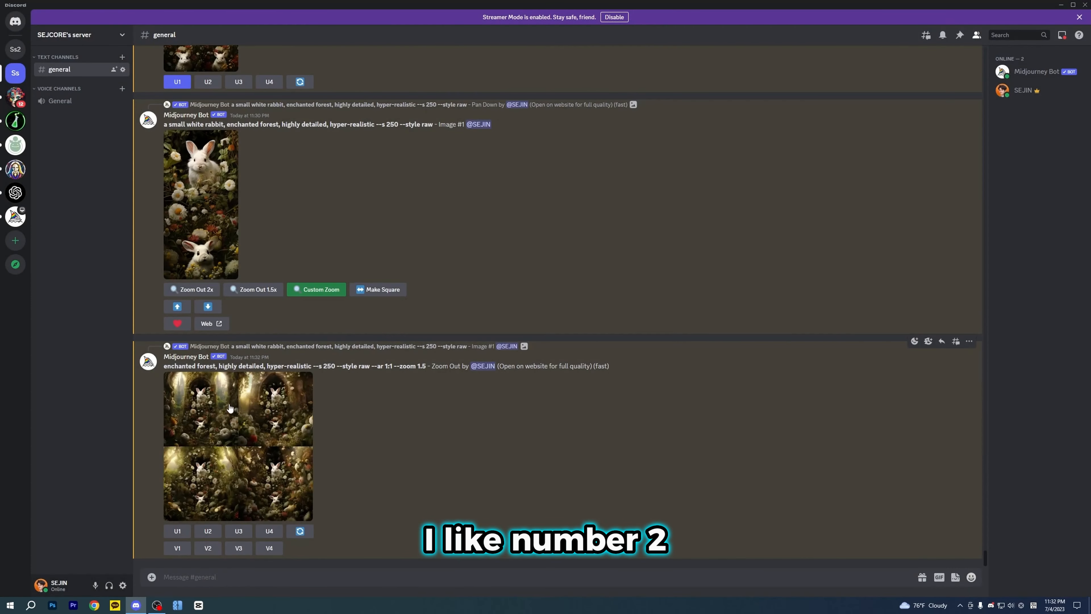
{"action": "left_click", "coordinate": [208, 532]}
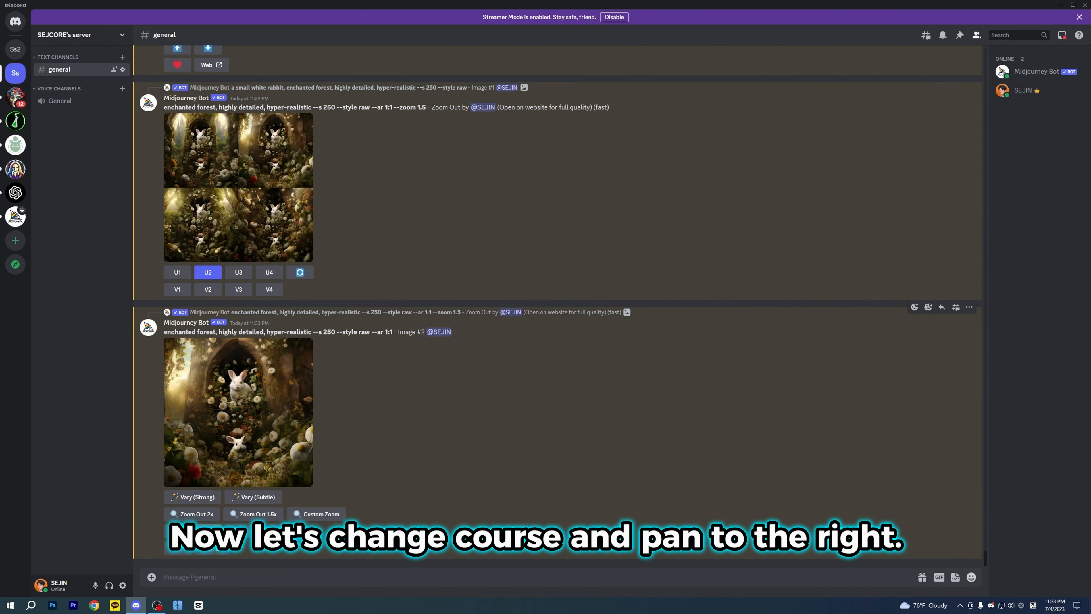
Start a pan to the right on the upscaled square forest image and remove "--ar 1:1" from its prompt
{"action": "left_click", "coordinate": [208, 532]}
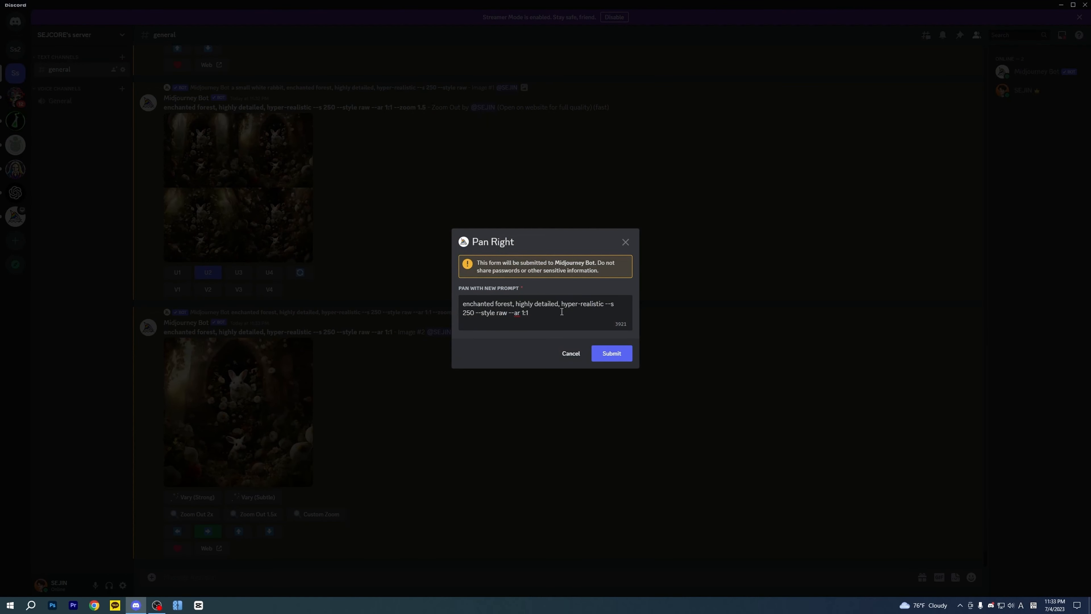
{"action": "key", "text": "BackSpace"}
{"action": "key", "text": "BackSpace"}
{"action": "key", "text": "BackSpace"}
{"action": "key", "text": "BackSpace"}
{"action": "key", "text": "BackSpace"}
{"action": "key", "text": "BackSpace"}
{"action": "key", "text": "BackSpace"}
{"action": "key", "text": "BackSpace"}
{"action": "key", "text": "BackSpace"}
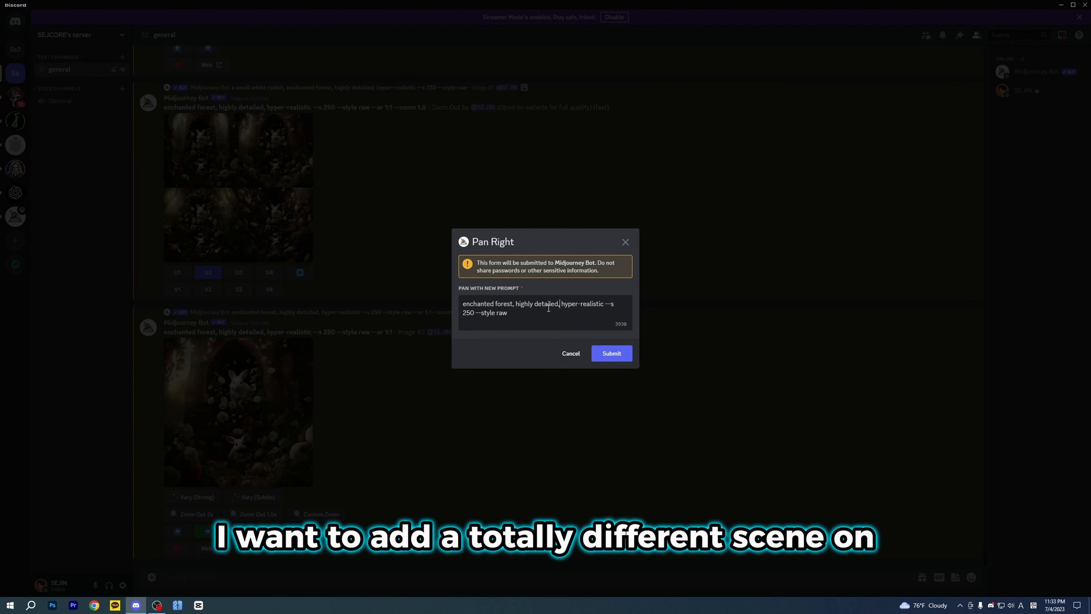
Replace "enchanted forest" in the Pan Right prompt with "winter wonderland in snow, beautiful lighting, ice castle" and submit it
{"action": "left_click_drag", "start_coordinate": [513, 304], "coordinate": [298, 297]}
{"action": "type", "text": "winter wonderland"}
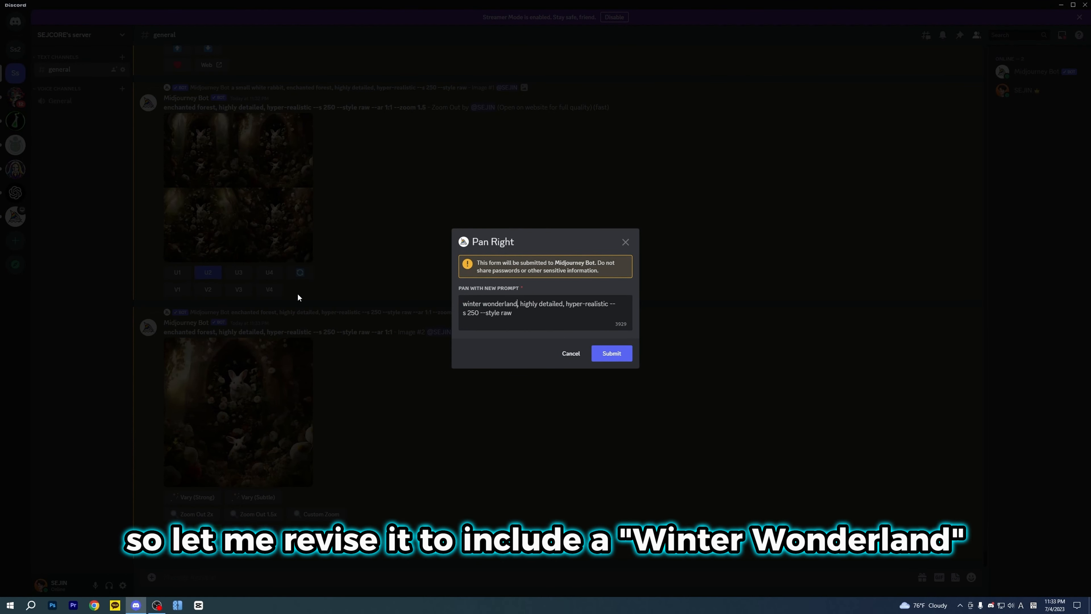
{"action": "type", "text": " in snow, beautiful lighting,"}
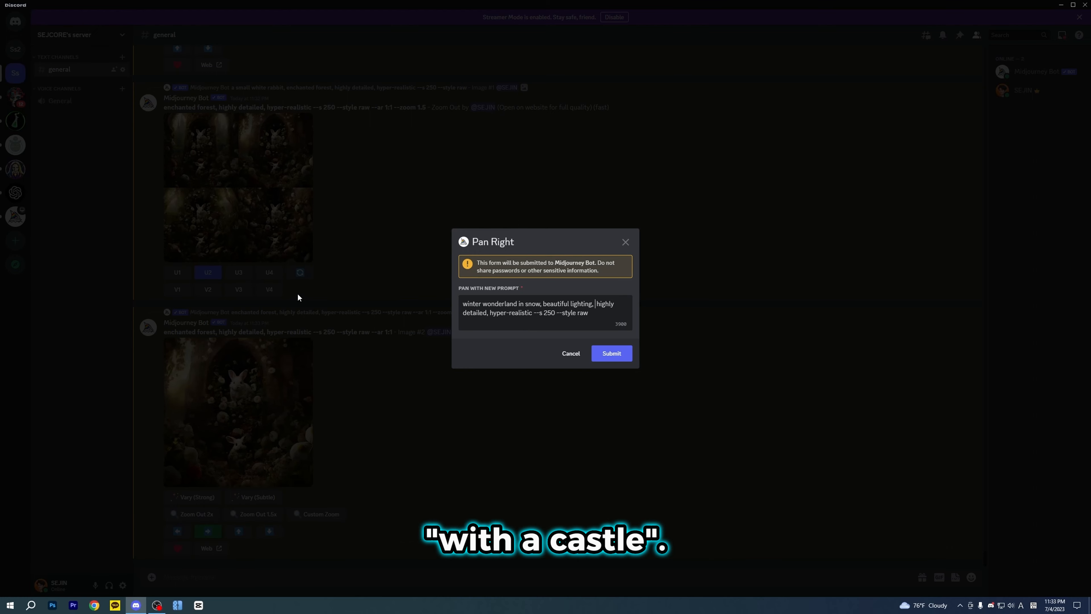
{"action": "type", "text": " ice castle,"}
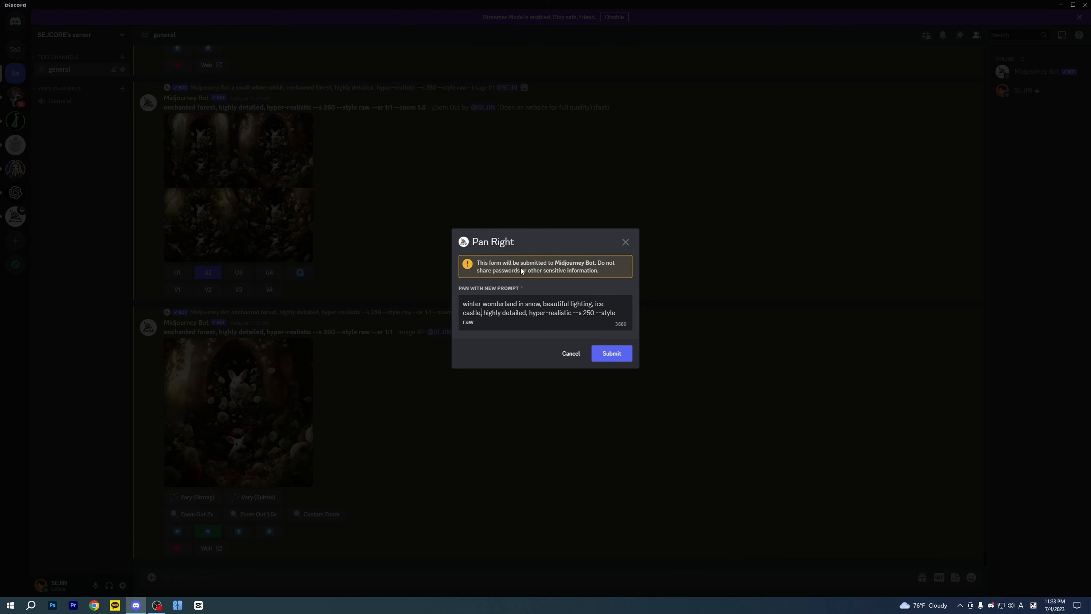
{"action": "left_click", "coordinate": [611, 354]}
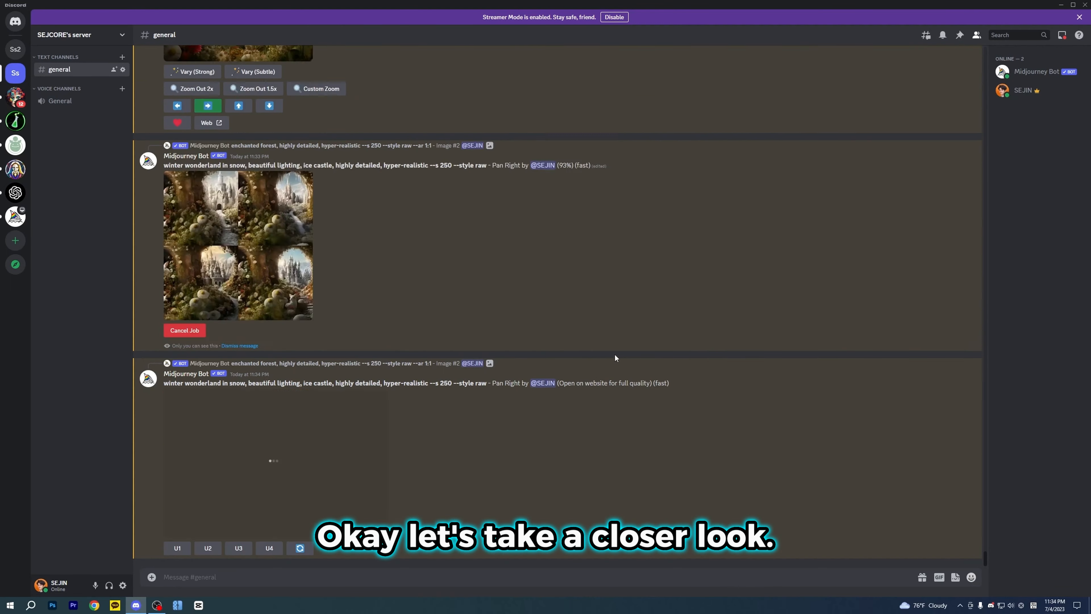
Enlarge the winter wonderland pan-right grid to compare the results, and upscale image 1
{"action": "left_click", "coordinate": [271, 437]}
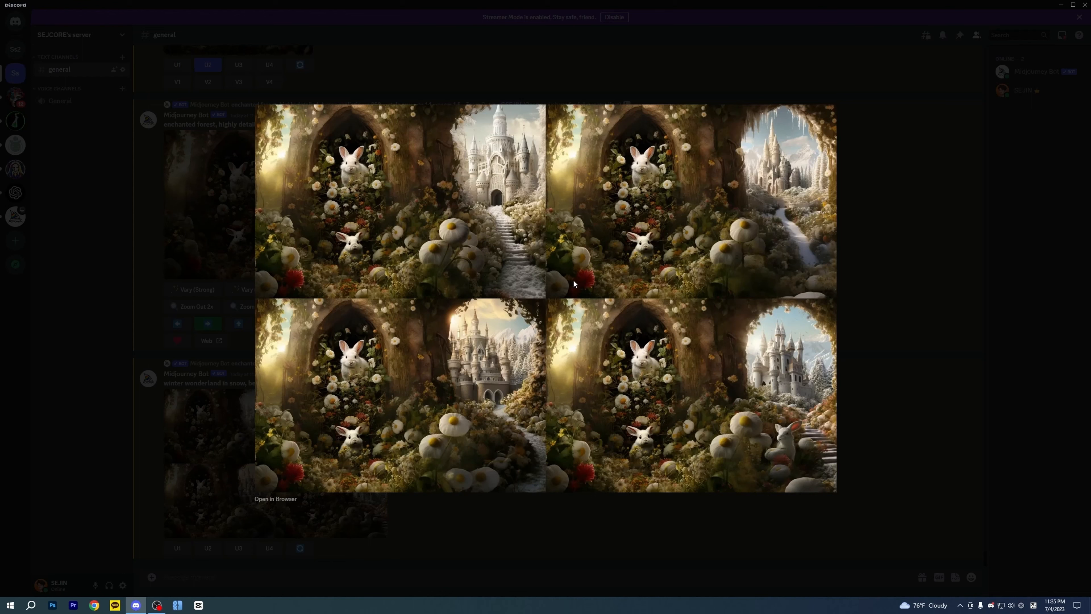
{"action": "key", "text": "Escape"}
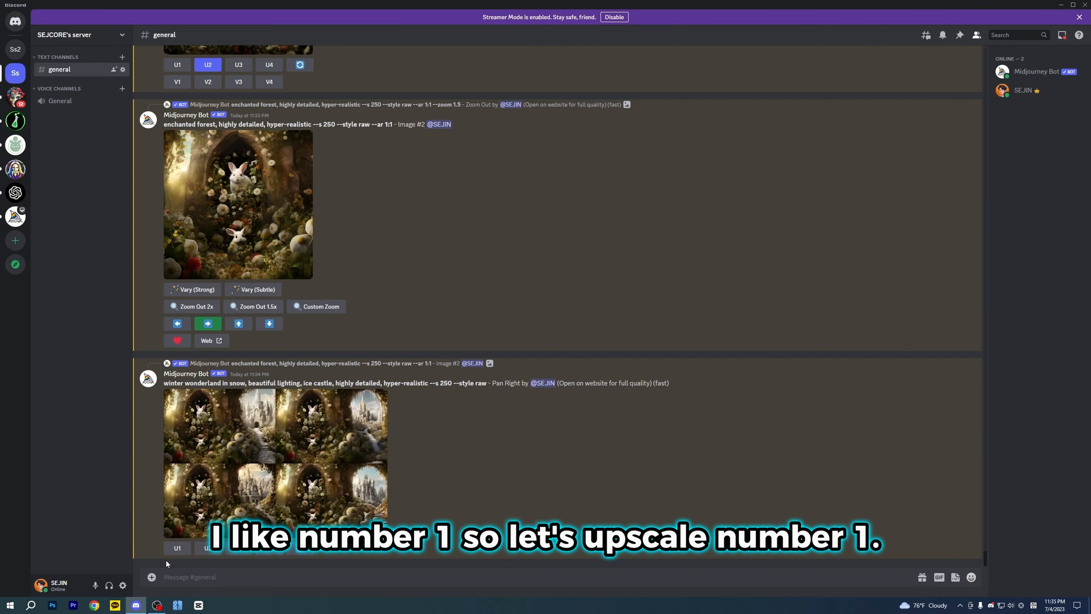
{"action": "left_click", "coordinate": [176, 549]}
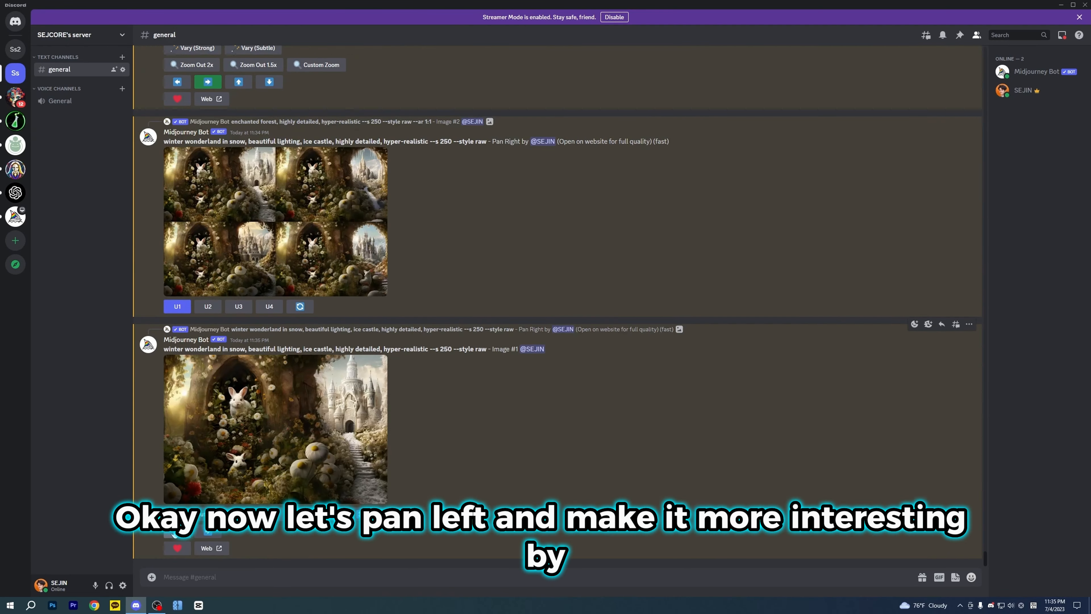
Pan the upscaled winter wonderland image left, replacing the scene description with "mystical woodland with creatures gathering under the sun within the enchanted forest"
{"action": "left_click", "coordinate": [176, 531]}
{"action": "left_click", "coordinate": [528, 314]}
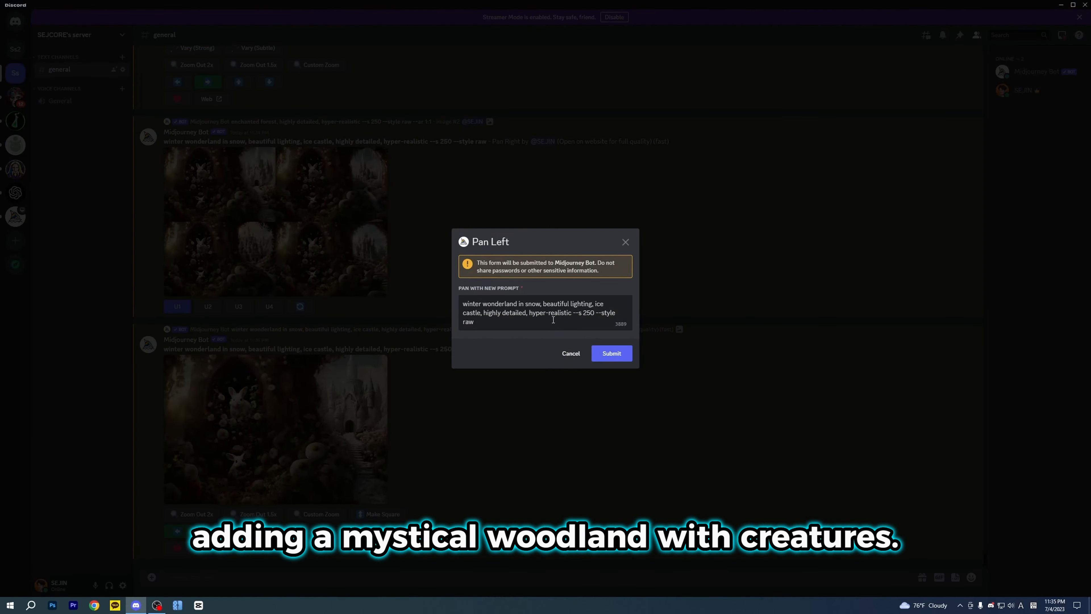
{"action": "left_click_drag", "start_coordinate": [482, 313], "coordinate": [434, 295]}
{"action": "type", "text": "mystical woodland with creat"}
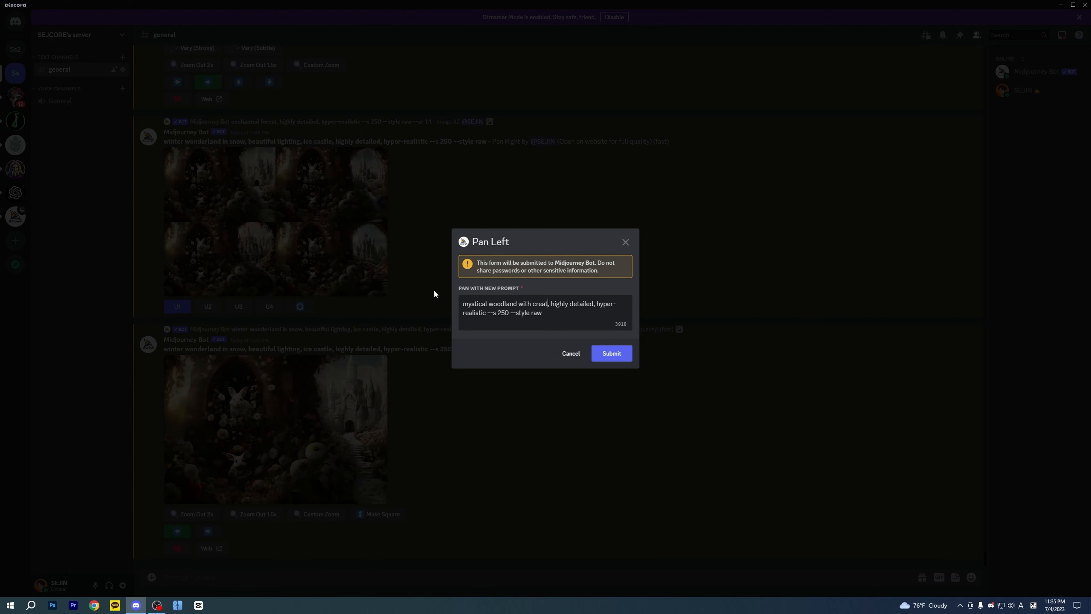
{"action": "type", "text": "ures gathering under the sun within the enchanted forest"}
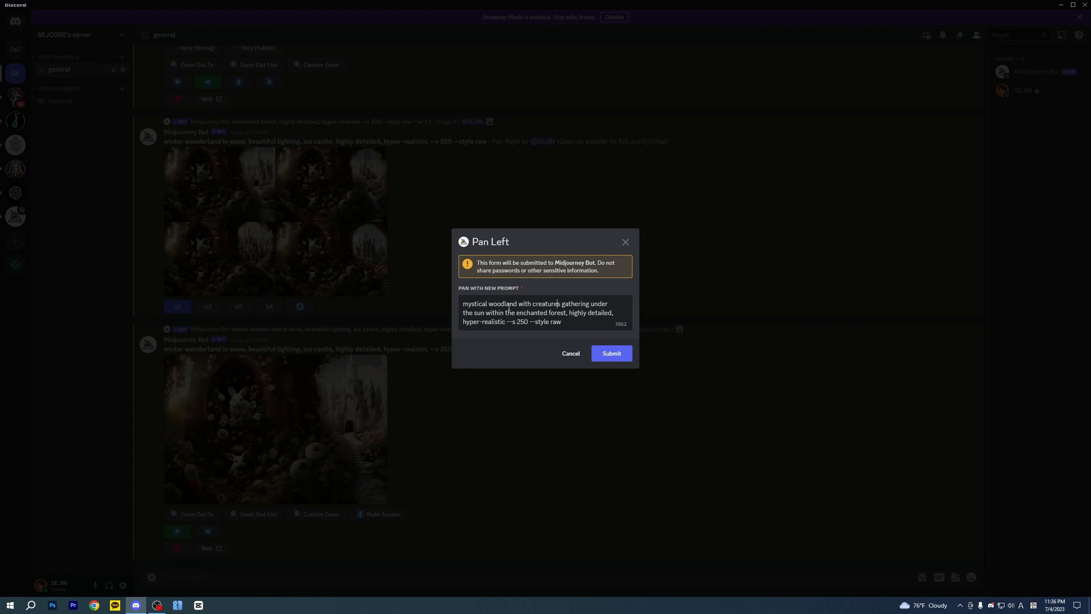
{"action": "left_click", "coordinate": [618, 355]}
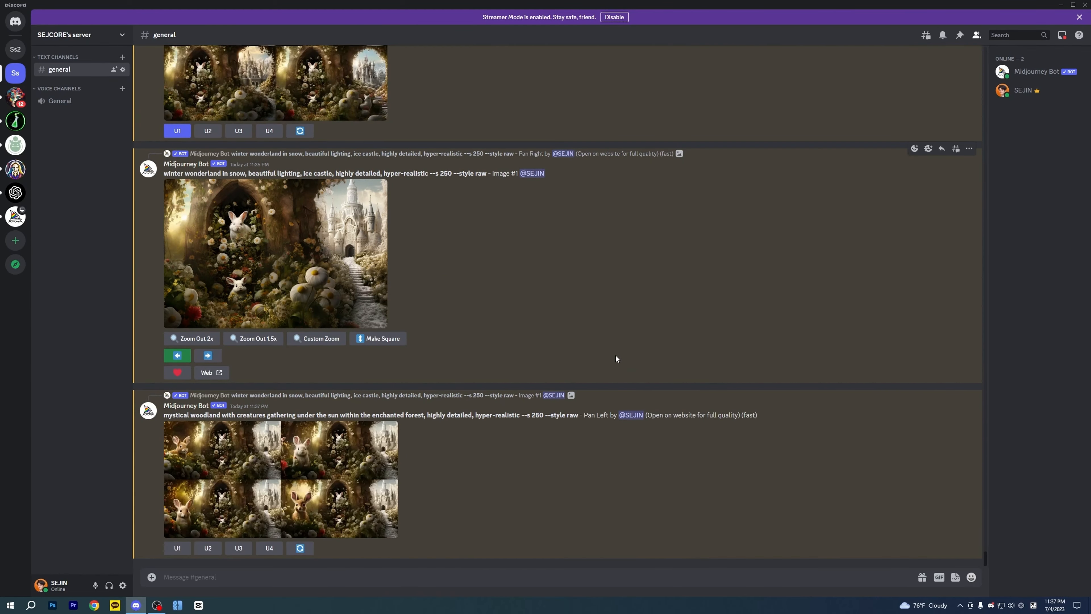
Open the mystical woodland pan-left grid full size in the browser and examine the creatures and scenery in all four images
{"action": "left_click", "coordinate": [254, 457]}
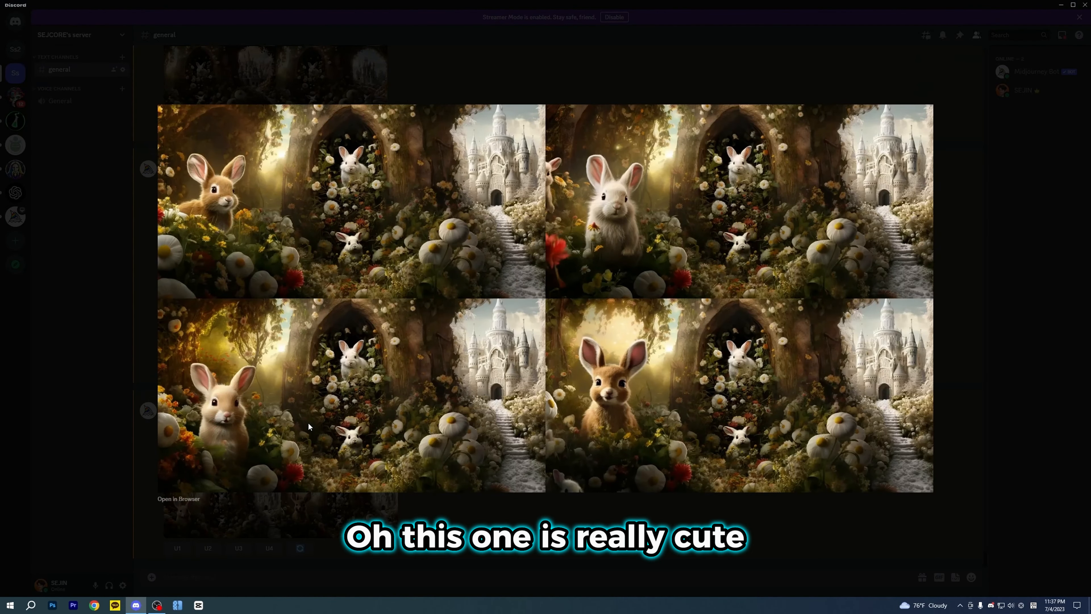
{"action": "left_click", "coordinate": [189, 500]}
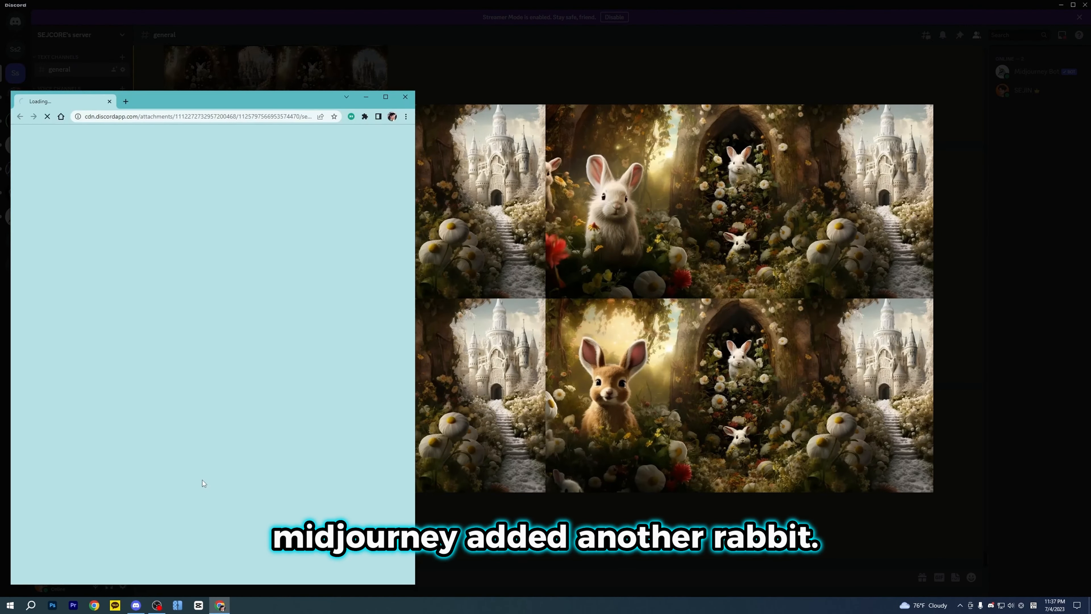
{"action": "left_click", "coordinate": [386, 96]}
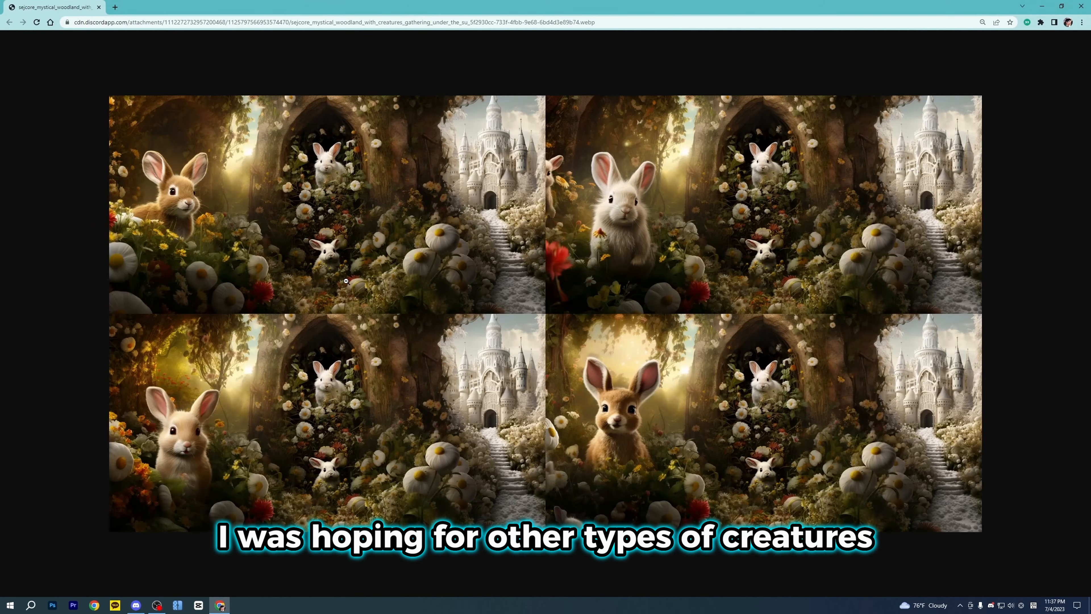
{"action": "left_click", "coordinate": [438, 302]}
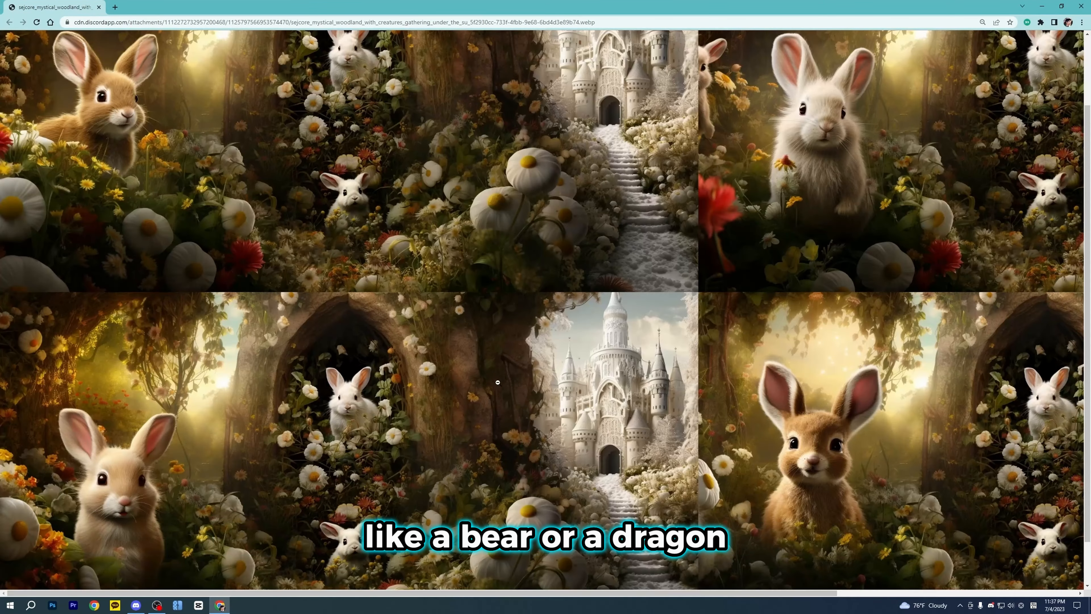
{"action": "scroll", "coordinate": [509, 391], "scroll_direction": "up", "scroll_amount": 2}
{"action": "scroll", "coordinate": [509, 390], "scroll_direction": "down", "scroll_amount": 3}
{"action": "scroll", "coordinate": [509, 391], "scroll_direction": "up", "scroll_amount": 3}
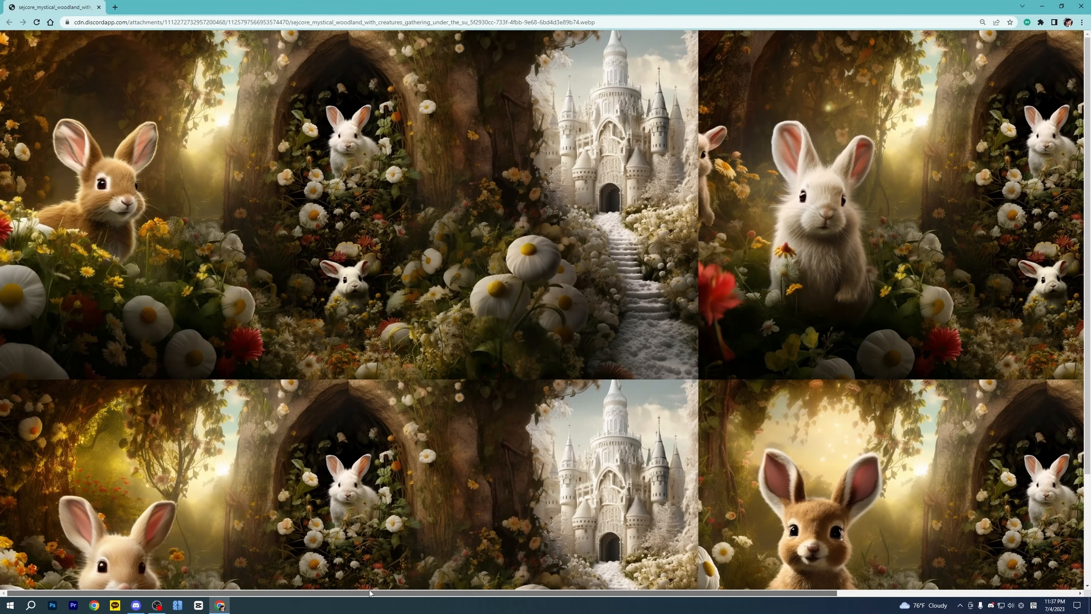
{"action": "left_click_drag", "start_coordinate": [370, 594], "coordinate": [557, 593]}
{"action": "scroll", "coordinate": [714, 539], "scroll_direction": "down", "scroll_amount": 3}
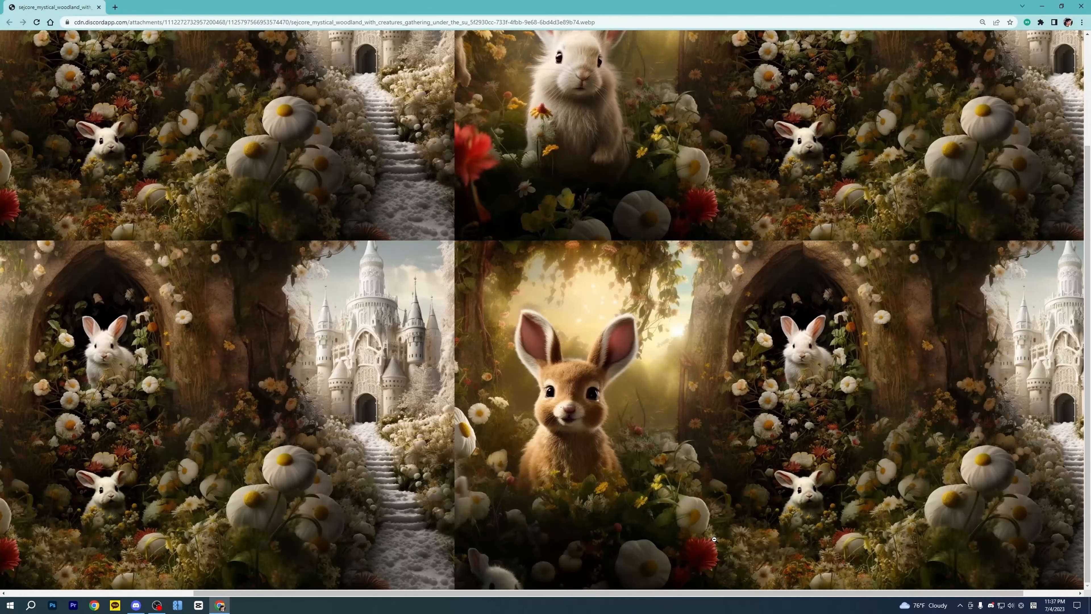
{"action": "left_click_drag", "start_coordinate": [633, 594], "coordinate": [595, 593]}
Close the full-size view of the mystical woodland grid and upscale image 4
{"action": "key", "text": "ctrl+w"}
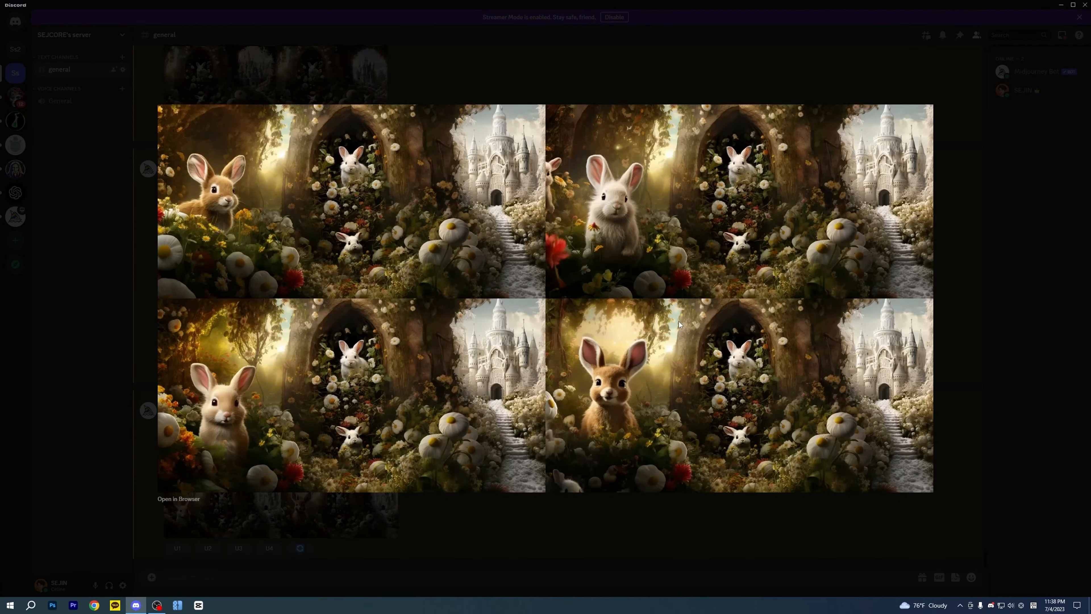
{"action": "left_click", "coordinate": [1008, 417]}
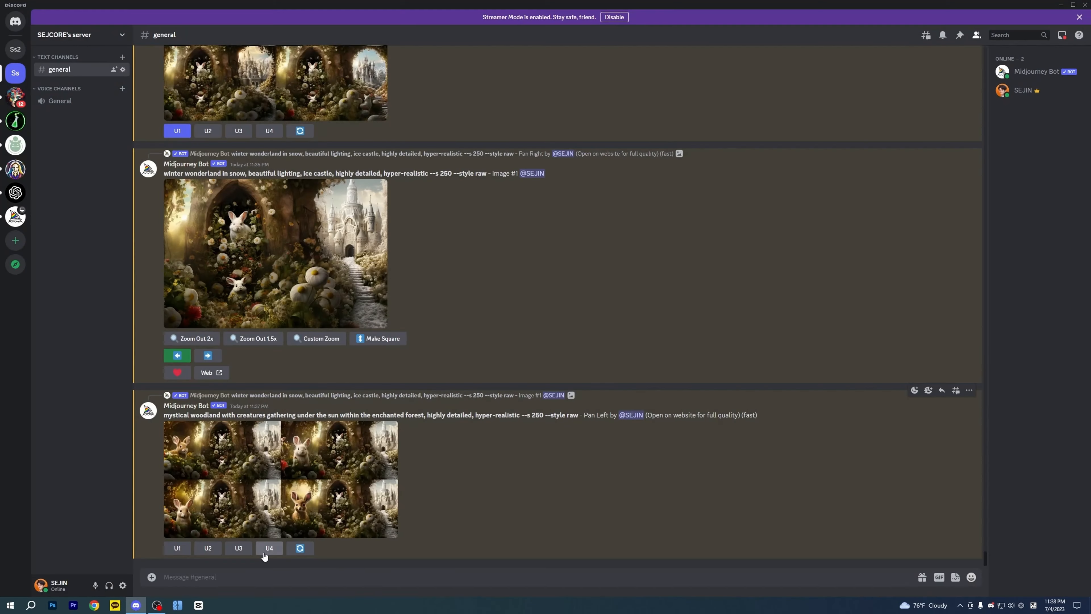
{"action": "left_click", "coordinate": [266, 550]}
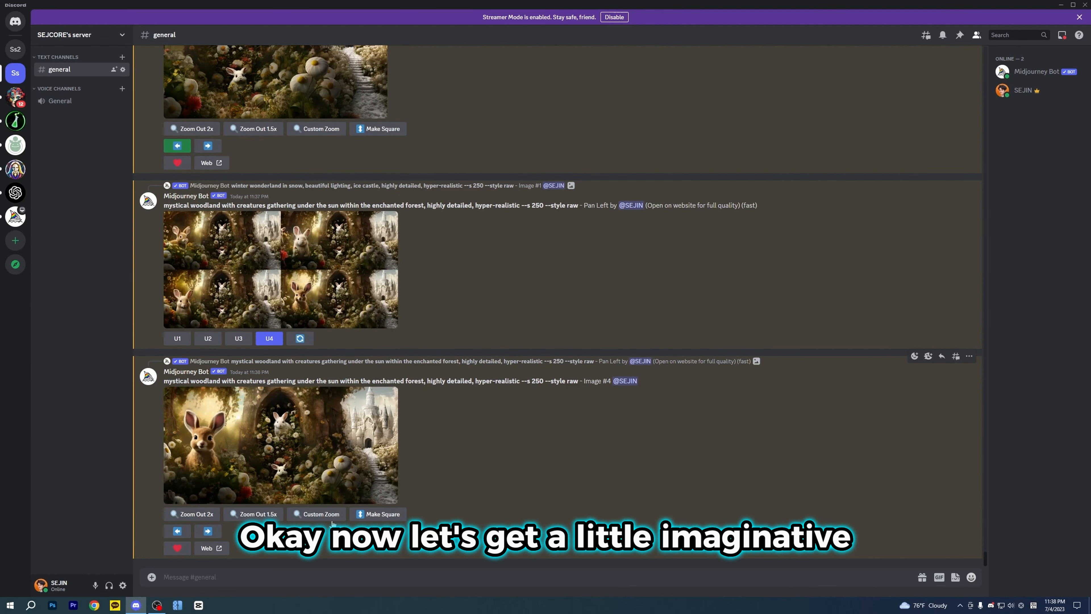
Start a custom zoom on the upscaled mystical woodland image and replace its scene description with "heavenly cluster of planets and stars"
{"action": "left_click", "coordinate": [318, 514]}
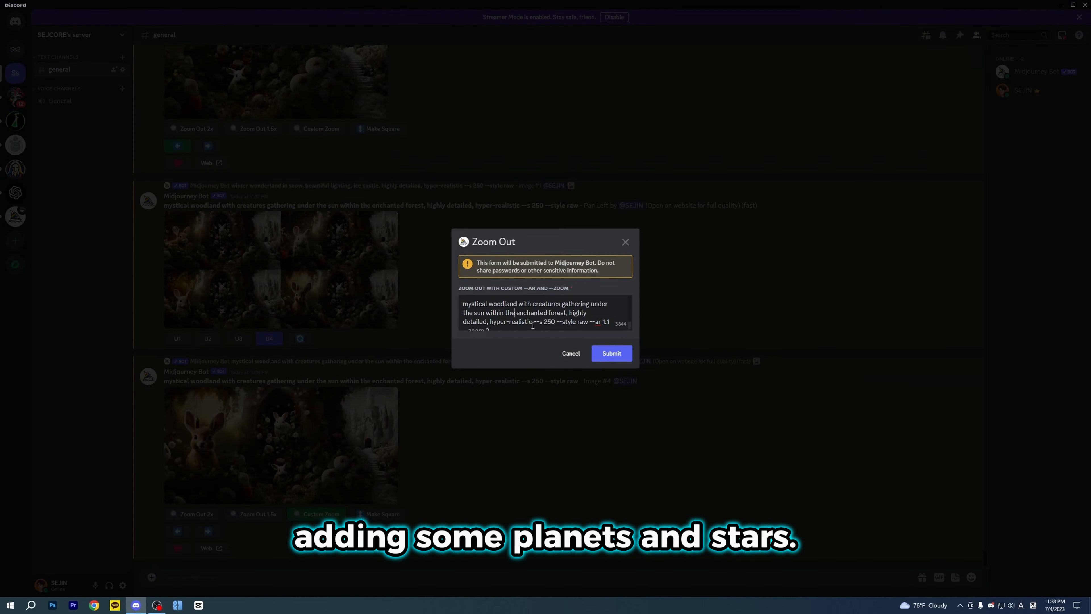
{"action": "left_click_drag", "start_coordinate": [566, 313], "coordinate": [314, 292]}
{"action": "type", "text": "heavenly cl"}
{"action": "type", "text": "uster of planets and stars"}
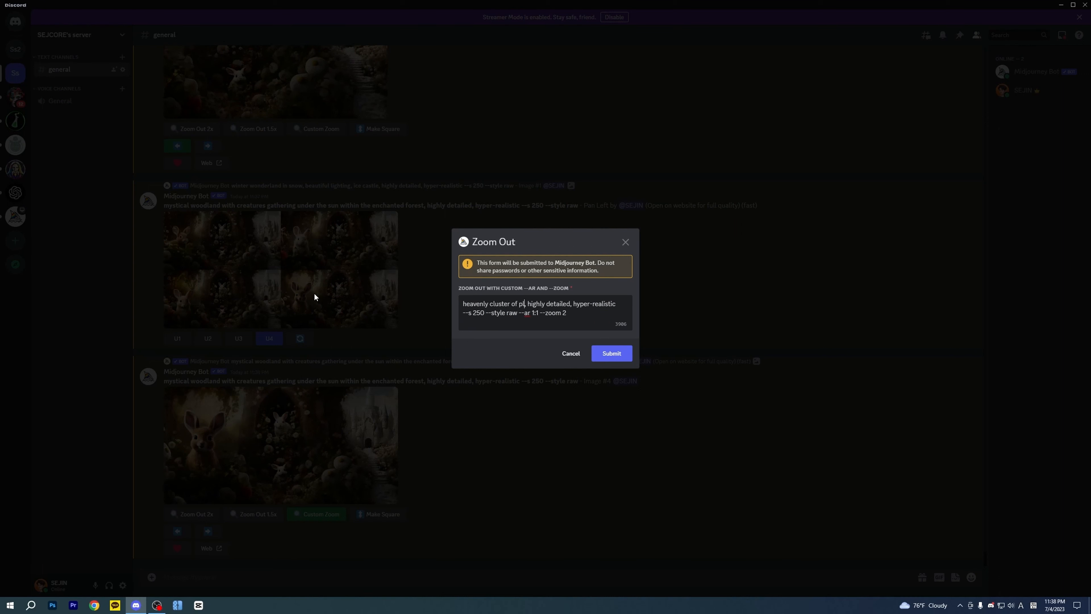
Set the aspect ratio to 3:2 in the custom zoom prompt, keeping "--zoom 2", and submit it
{"action": "key", "text": "Up"}
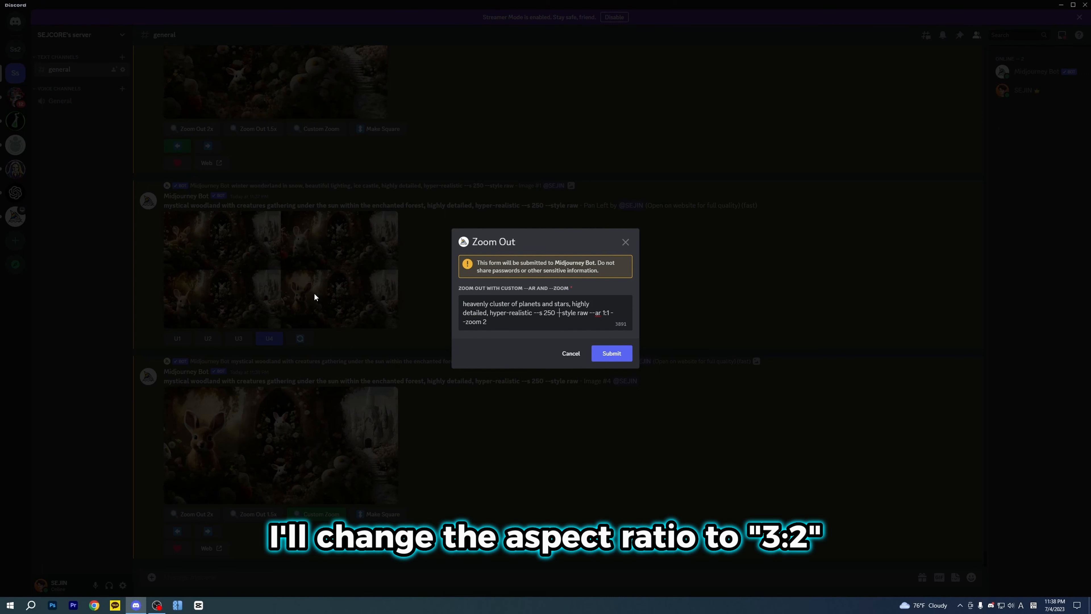
{"action": "key", "text": "Delete"}
{"action": "key", "text": "Delete"}
{"action": "key", "text": "Delete"}
{"action": "type", "text": "3:2"}
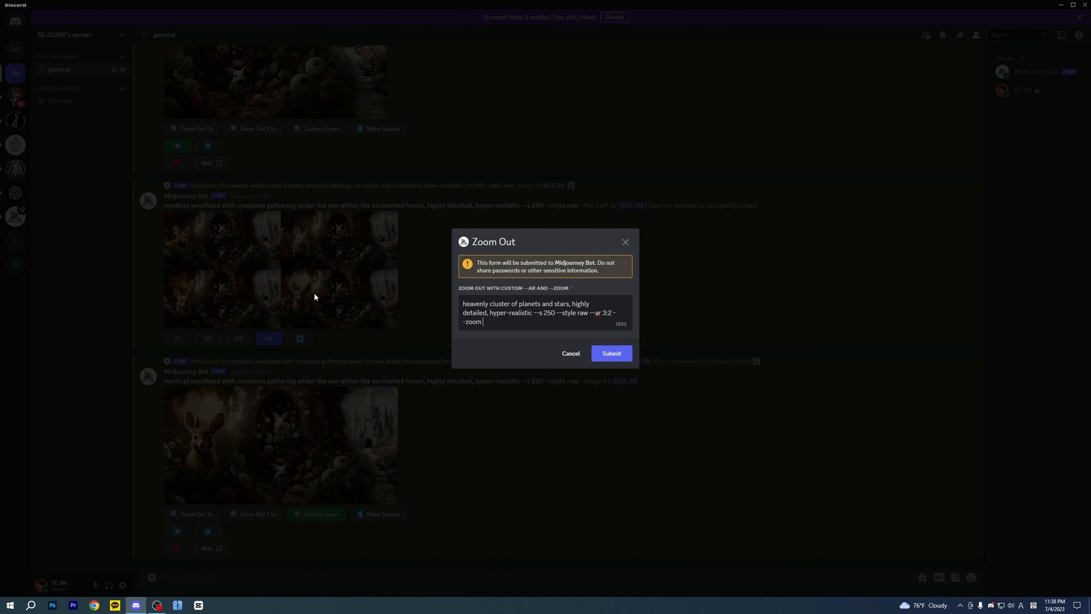
{"action": "left_click", "coordinate": [613, 352]}
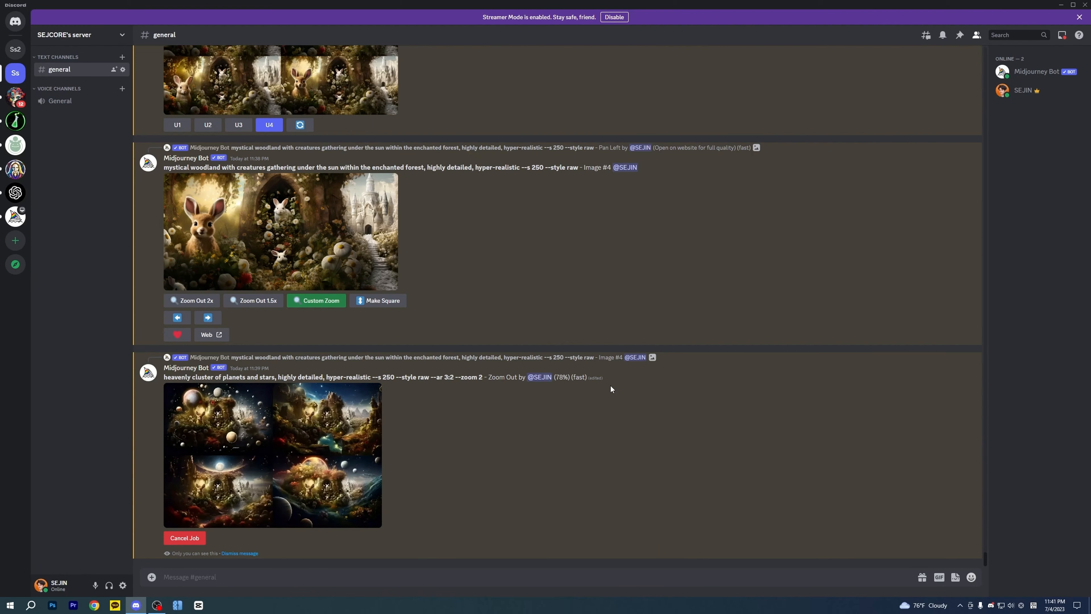
Enlarge the planets and stars zoom-out grid to compare the results, and upscale image 3
{"action": "left_click", "coordinate": [289, 428]}
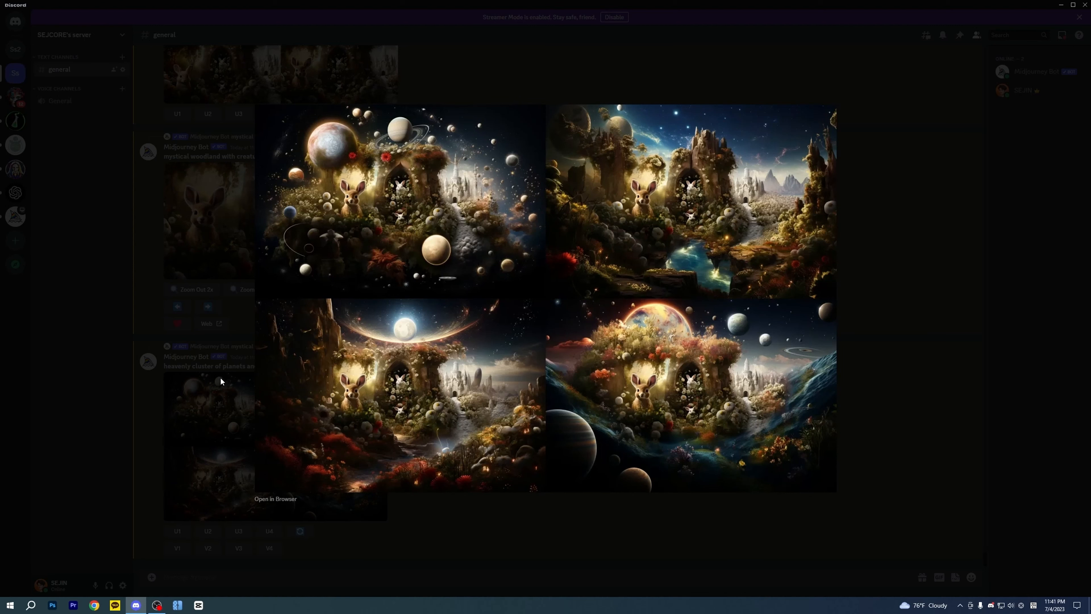
{"action": "left_click", "coordinate": [901, 377]}
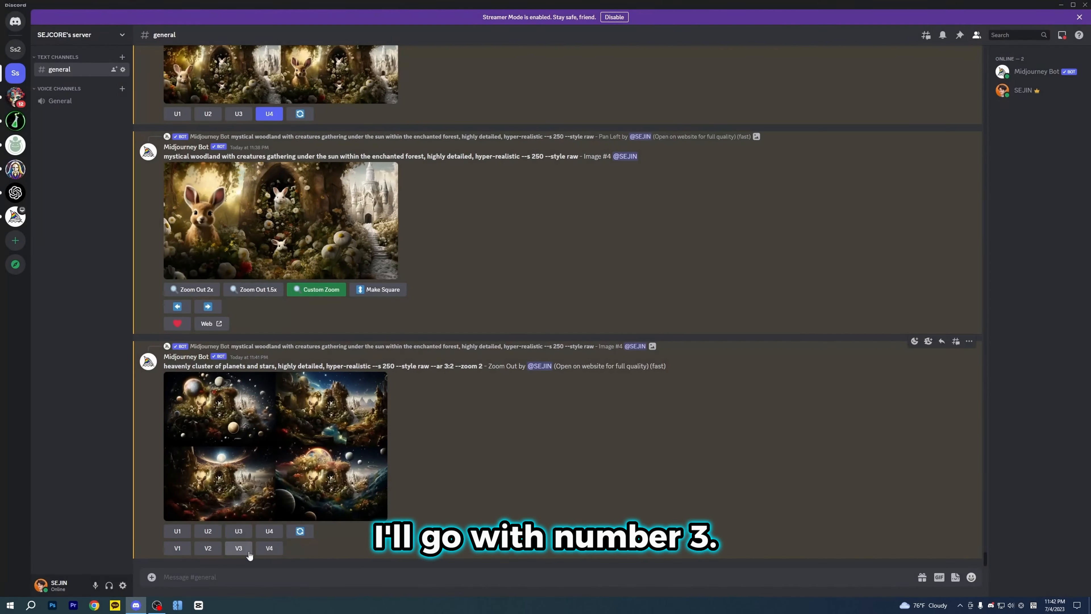
{"action": "left_click", "coordinate": [238, 532]}
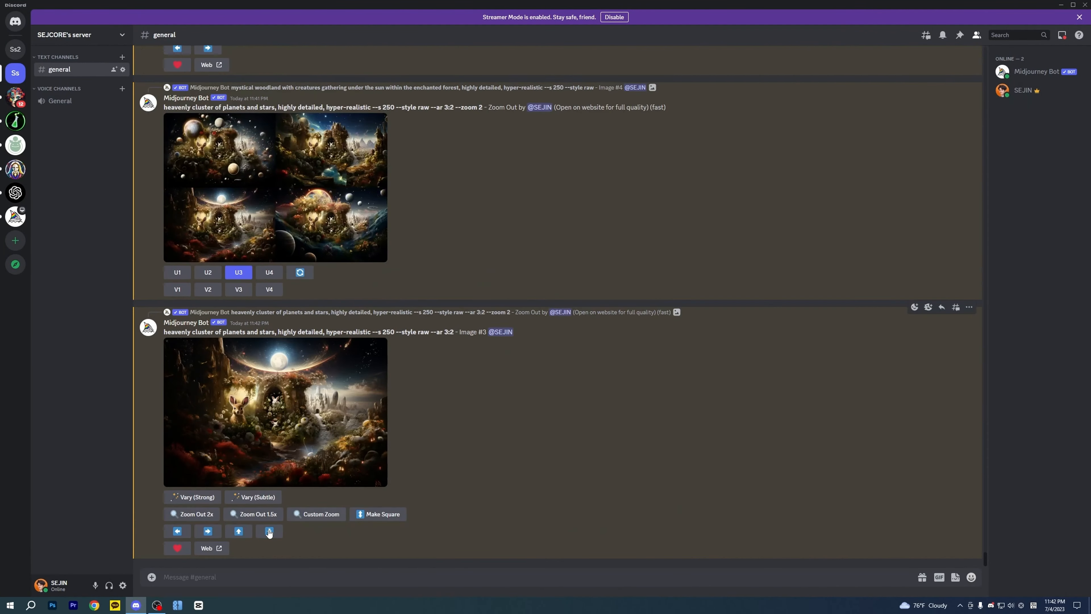
Pan the upscaled 3:2 planets and stars image up with "--ar 3:2" removed from its prompt
{"action": "left_click", "coordinate": [236, 533]}
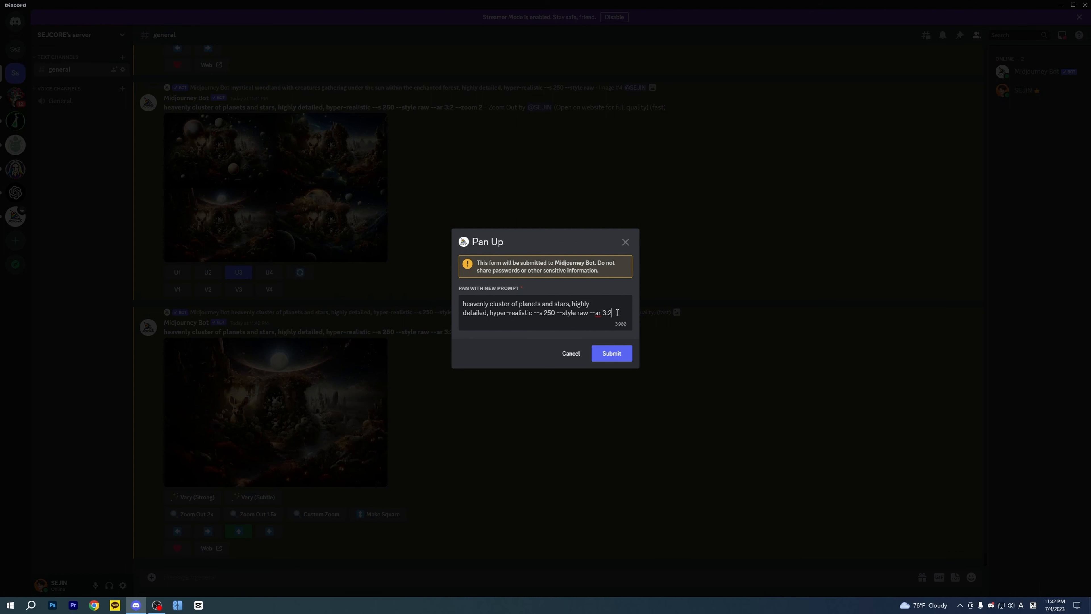
{"action": "key", "text": "BackSpace"}
{"action": "key", "text": "BackSpace"}
{"action": "key", "text": "BackSpace"}
{"action": "key", "text": "BackSpace"}
{"action": "key", "text": "BackSpace"}
{"action": "key", "text": "BackSpace"}
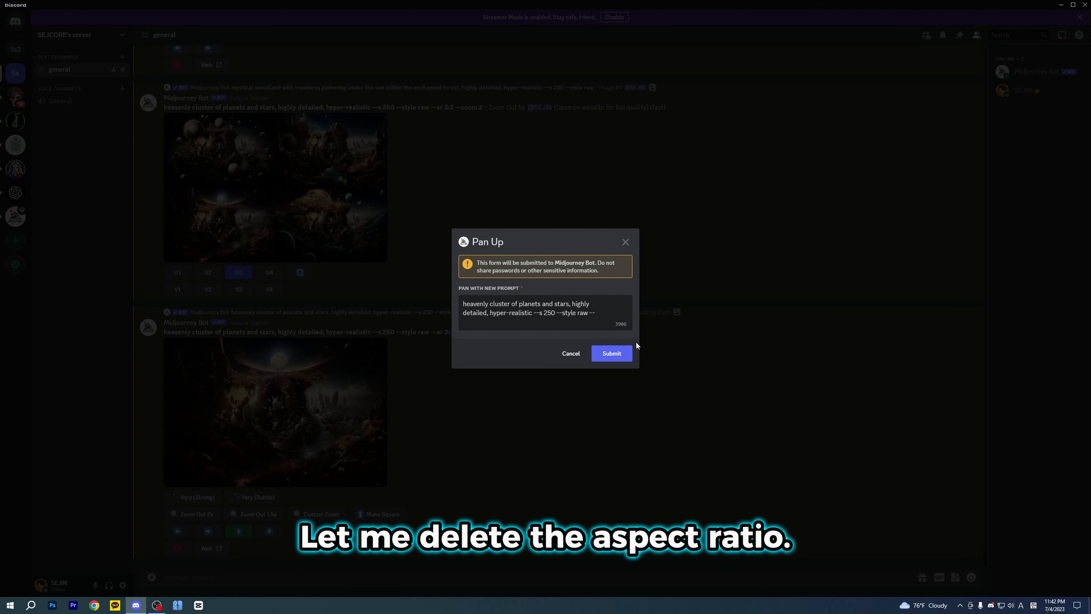
{"action": "left_click", "coordinate": [607, 352]}
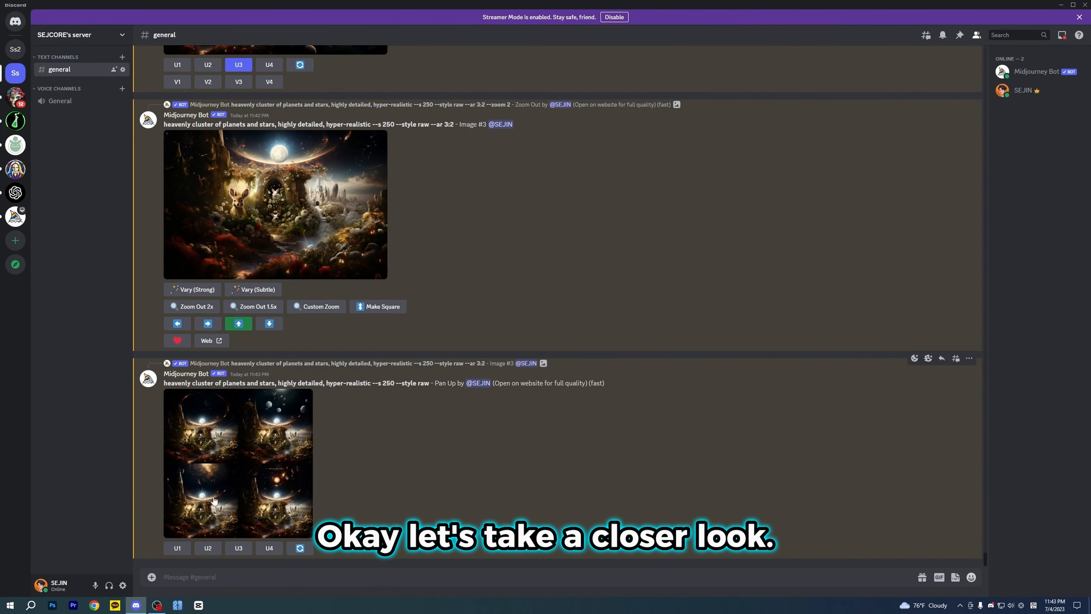
Open the pan-up grid full size in the browser to compare the night skies, and upscale image 2
{"action": "left_click", "coordinate": [219, 467]}
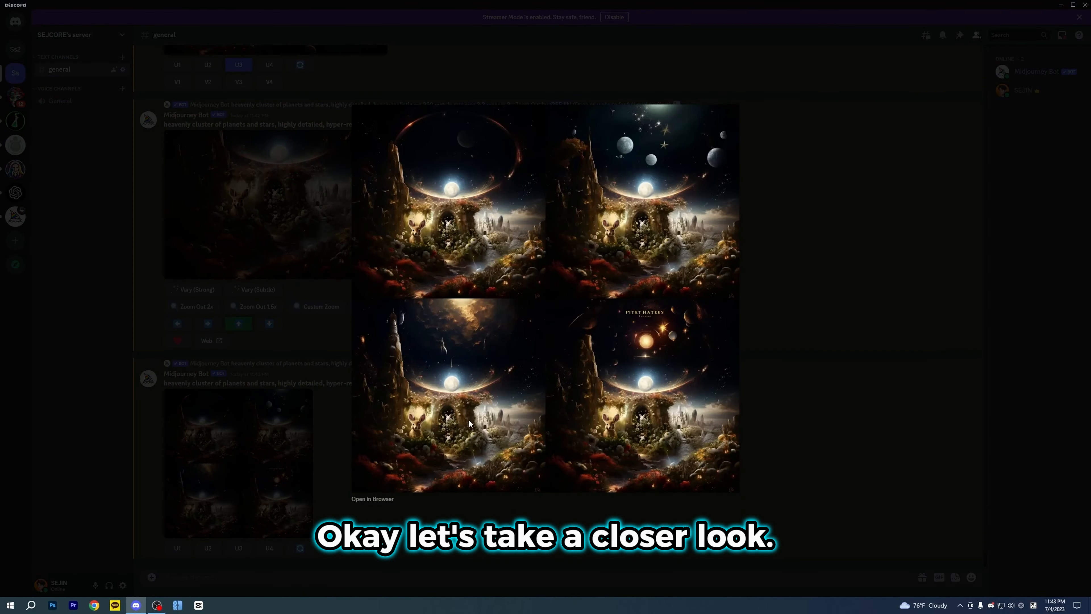
{"action": "left_click", "coordinate": [372, 499]}
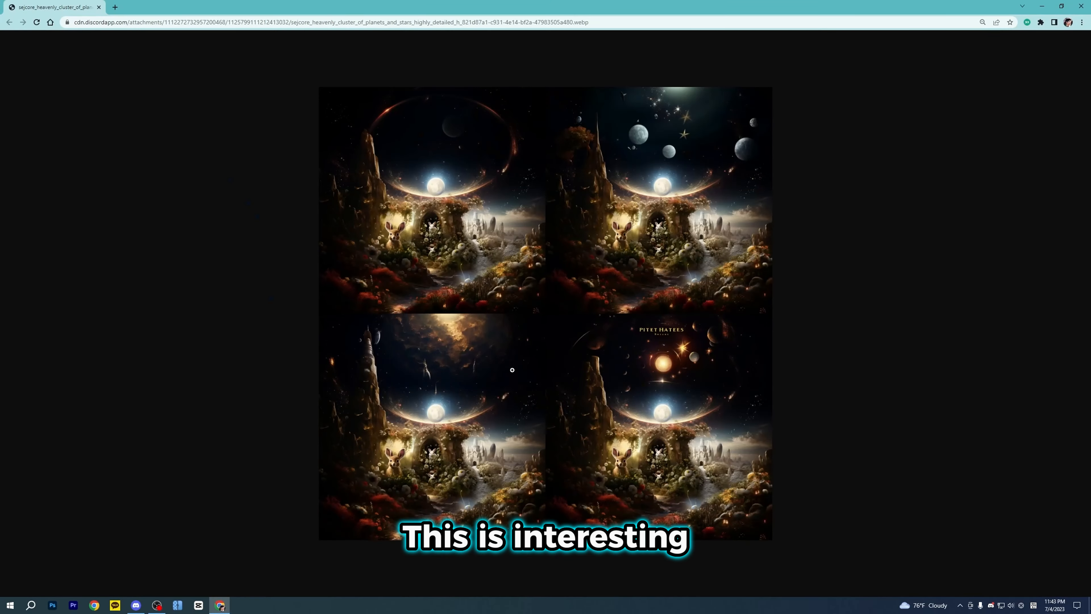
{"action": "left_click", "coordinate": [513, 371]}
{"action": "scroll", "coordinate": [513, 371], "scroll_direction": "up", "scroll_amount": 5}
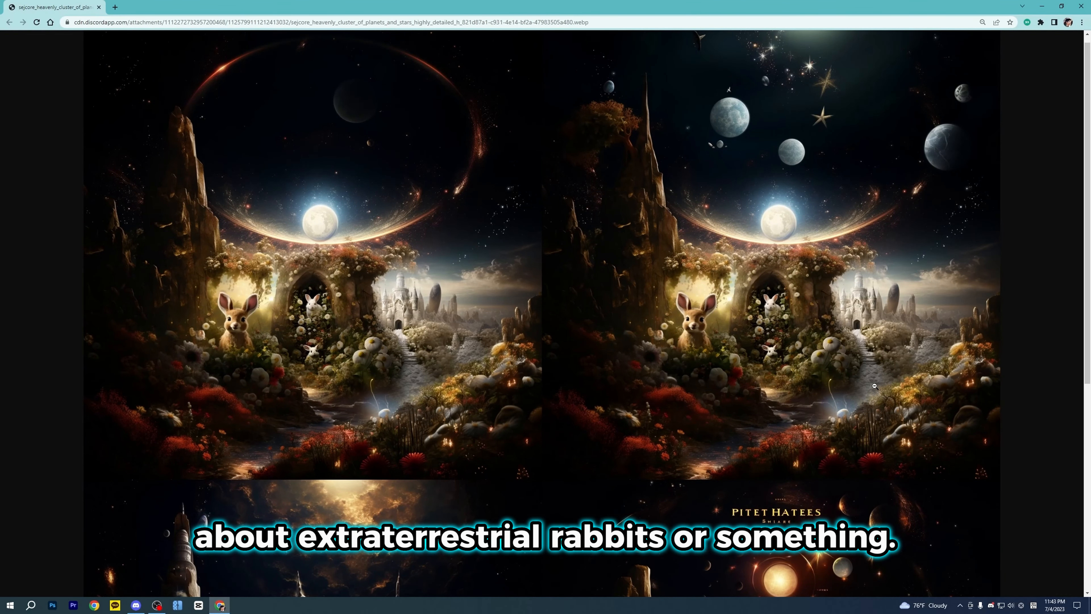
{"action": "scroll", "coordinate": [875, 386], "scroll_direction": "down", "scroll_amount": 3}
{"action": "scroll", "coordinate": [874, 385], "scroll_direction": "down", "scroll_amount": 1}
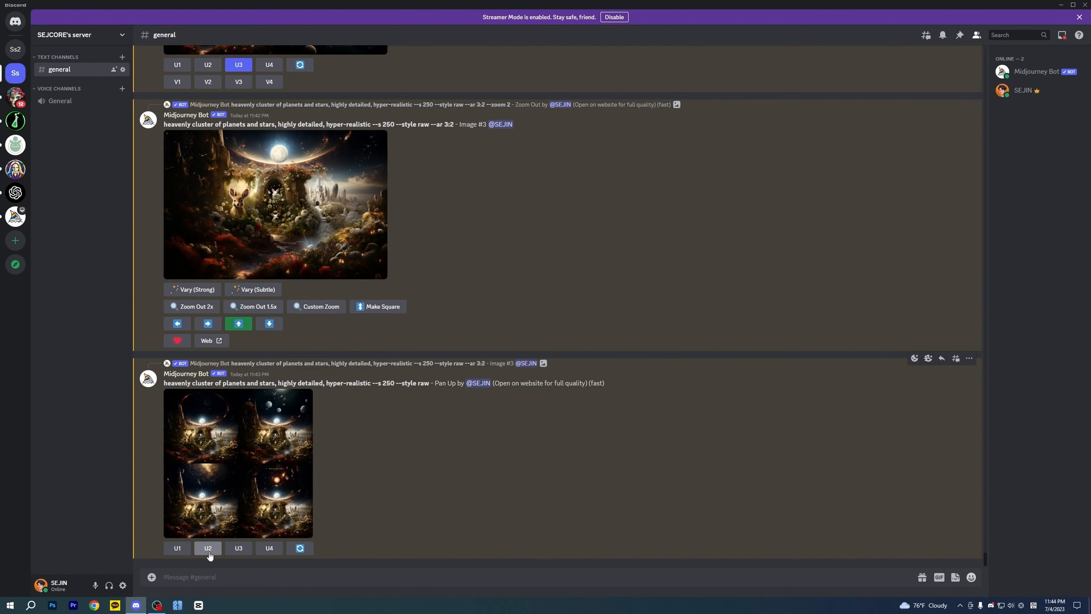
{"action": "left_click", "coordinate": [209, 548]}
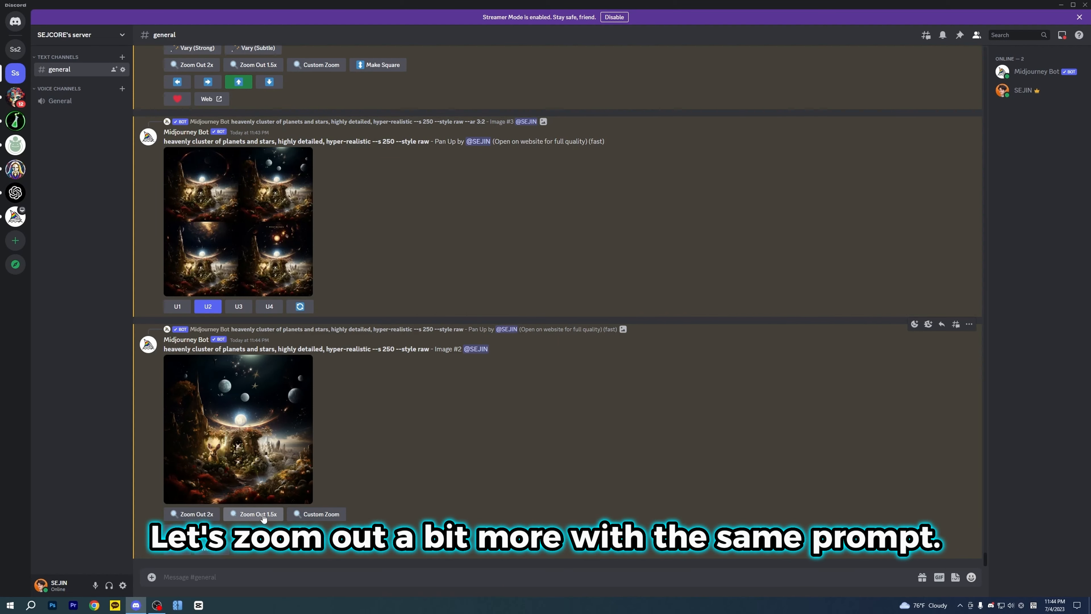
Zoom the upscaled pan-up image out 1.5x with the same prompt, and upscale image 4 of the new grid
{"action": "left_click", "coordinate": [253, 514]}
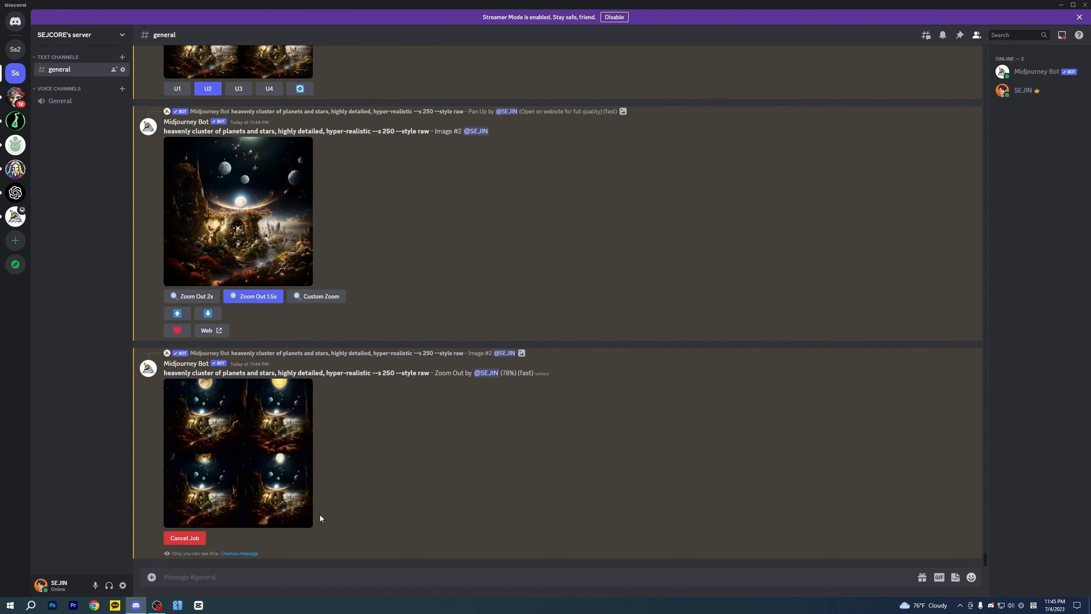
{"action": "left_click", "coordinate": [267, 444]}
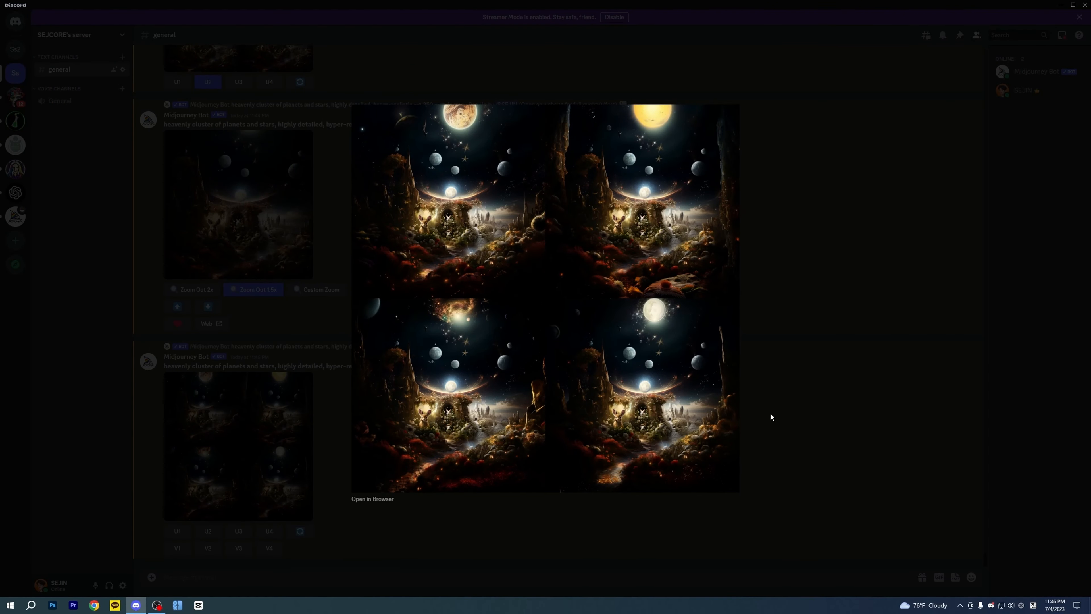
{"action": "left_click", "coordinate": [780, 429]}
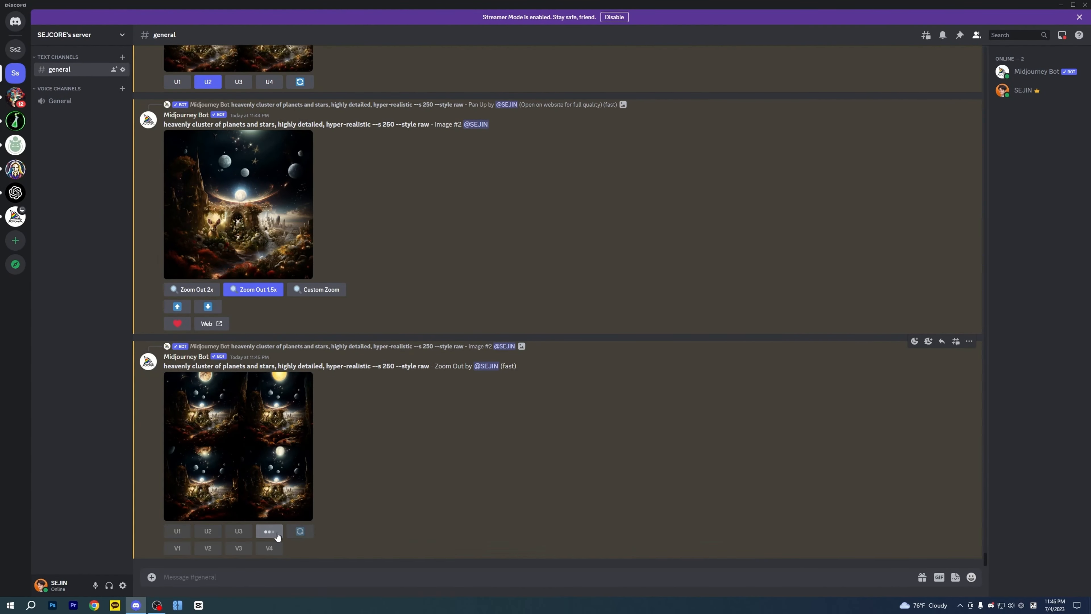
{"action": "left_click", "coordinate": [269, 532]}
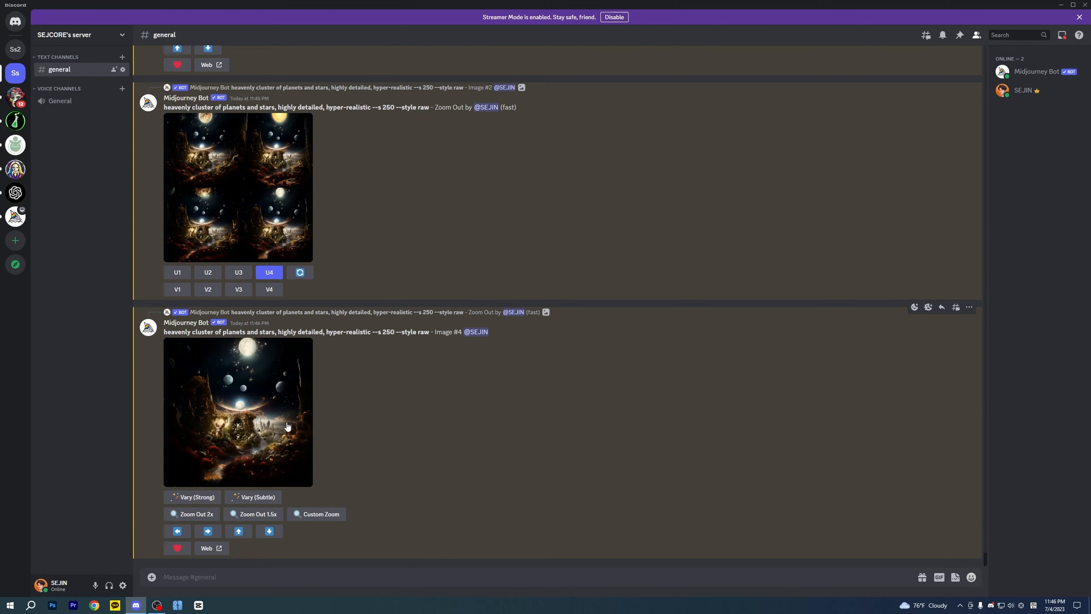